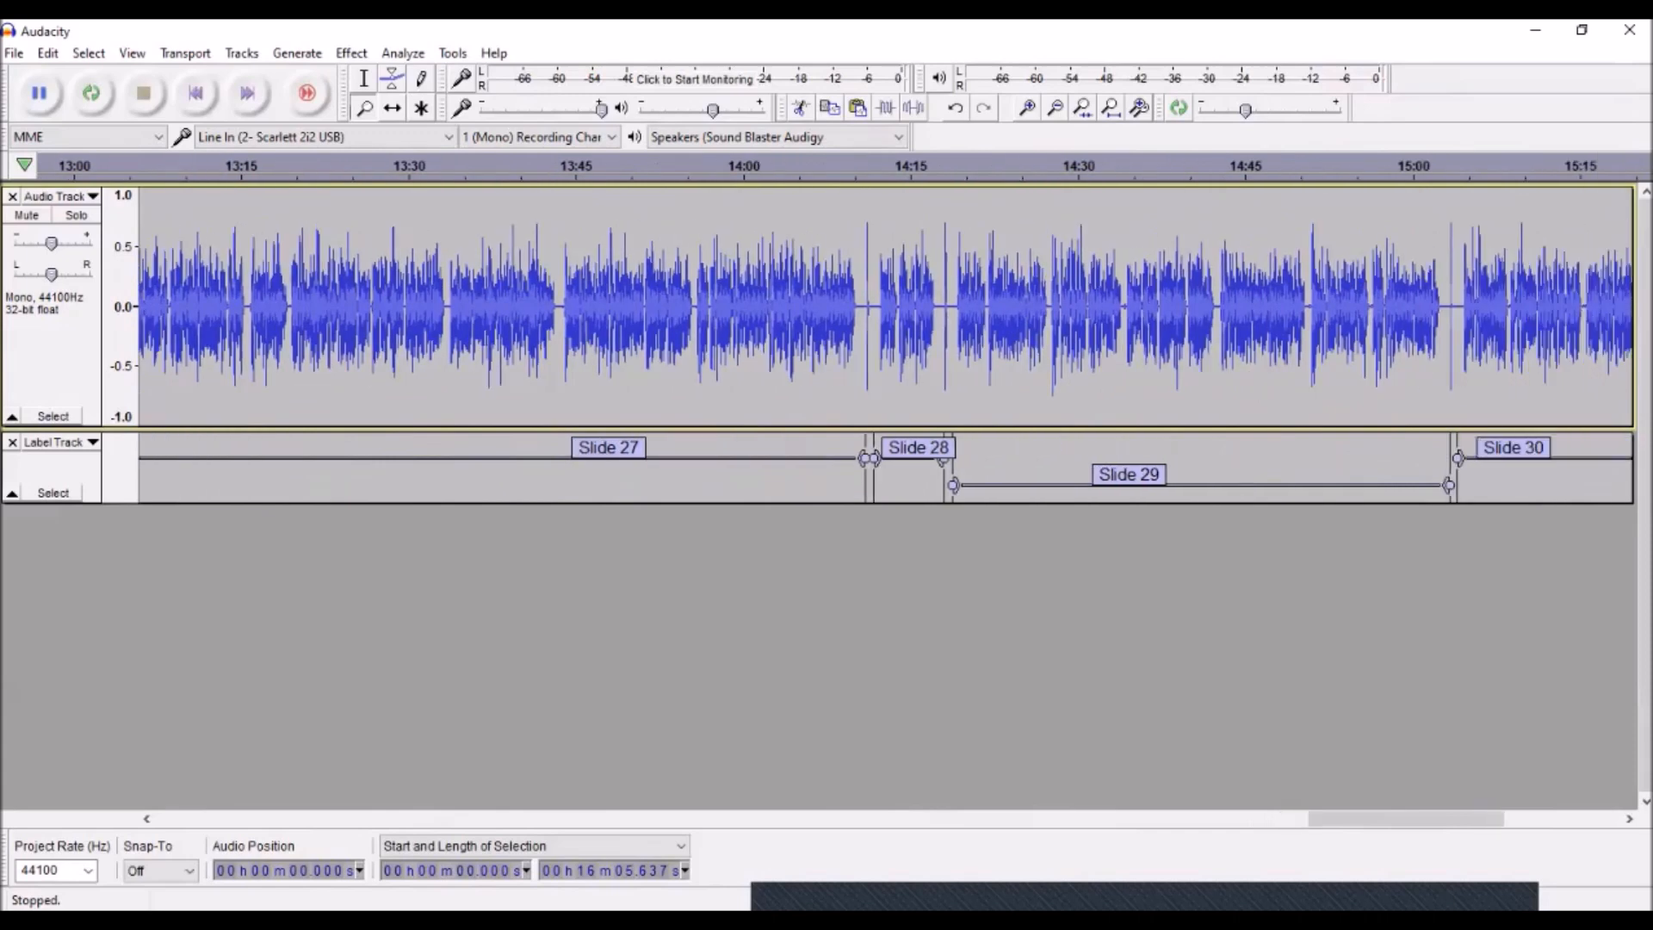
Examine the slide labels along the finished narration, from Slide 30 back to Slide 12, and the spikes separating the spoken sections
scroll(885, 344, "left", 8)
scroll(885, 344, "left", 4)
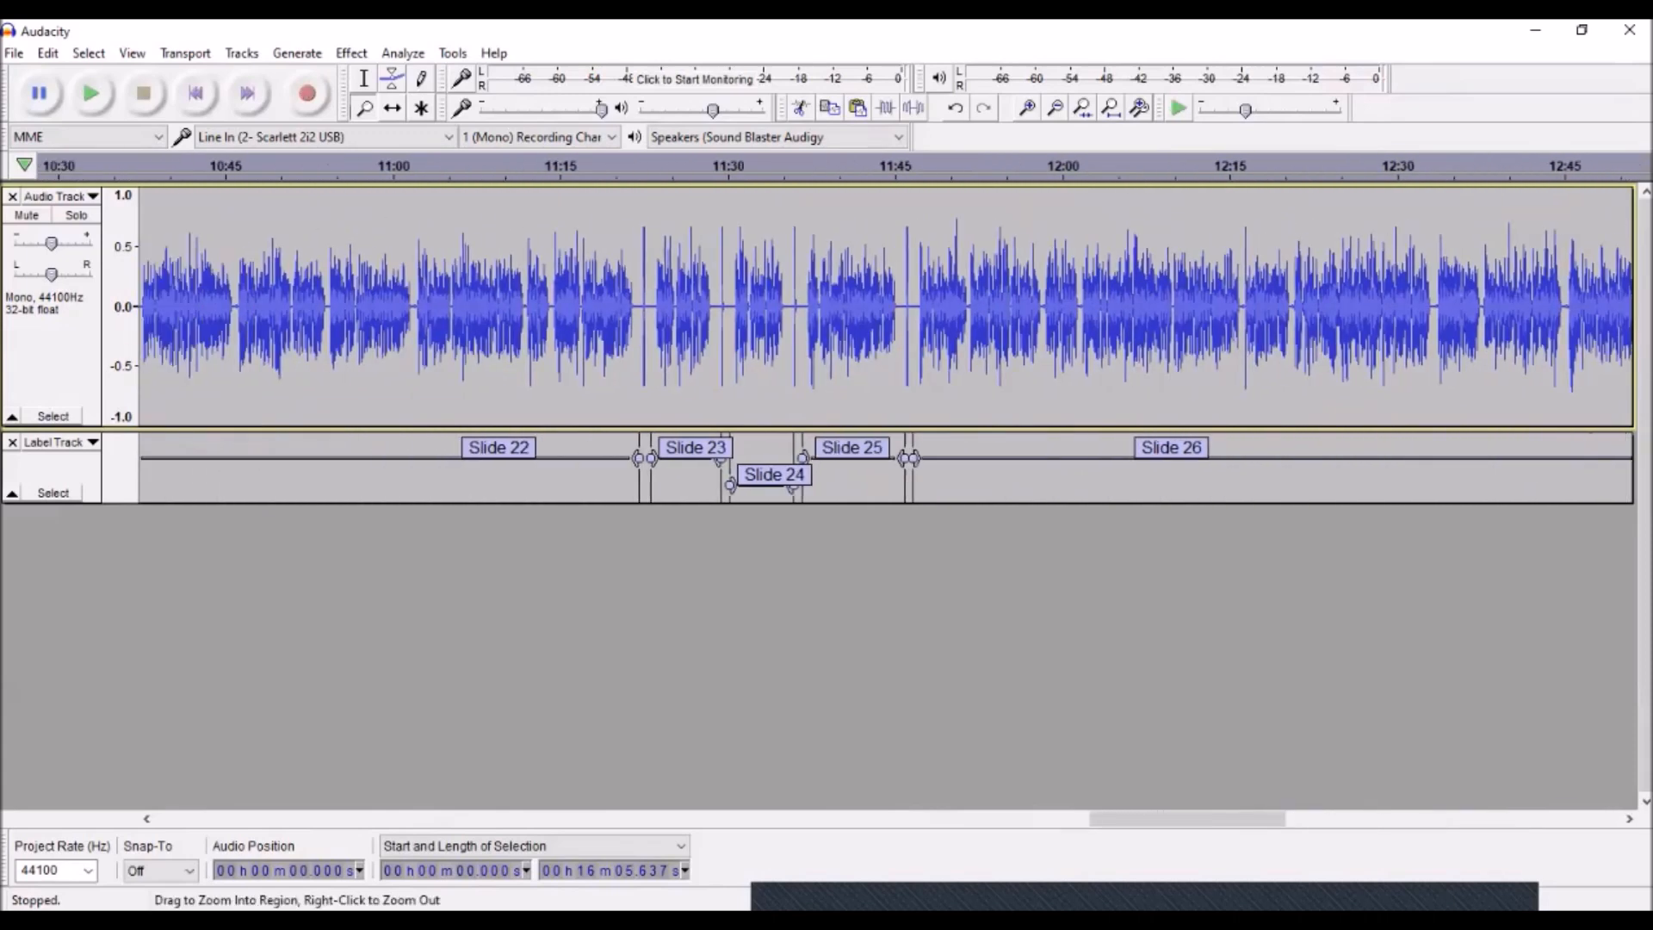
scroll(884, 344, "left", 3)
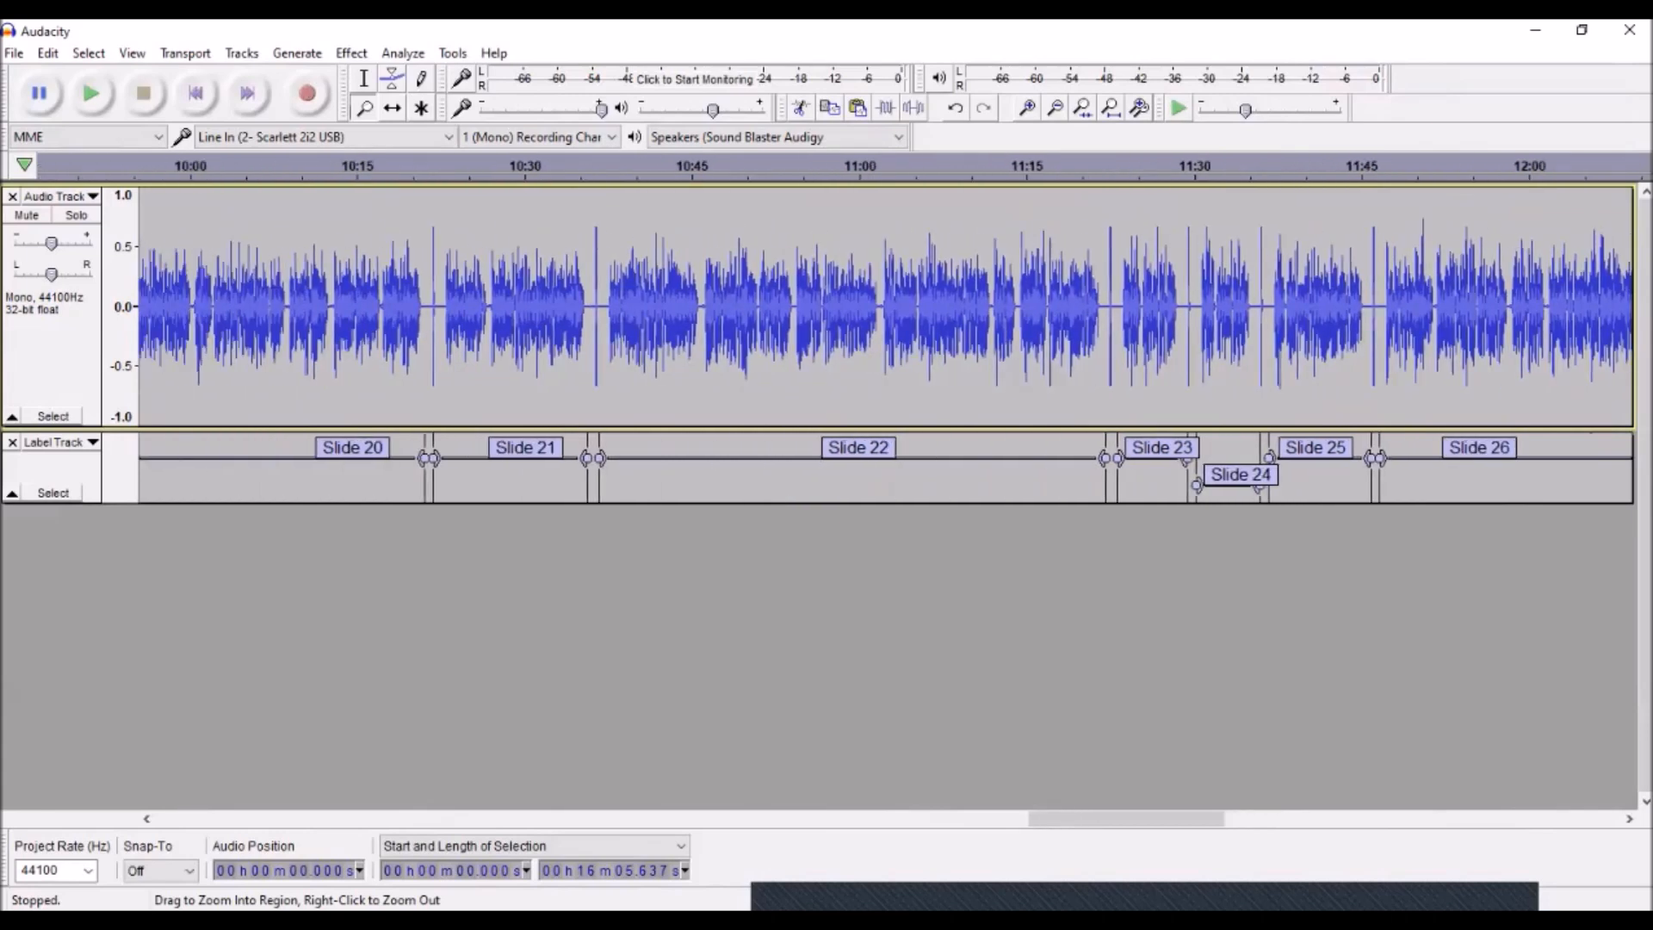
scroll(885, 345, "left", 7)
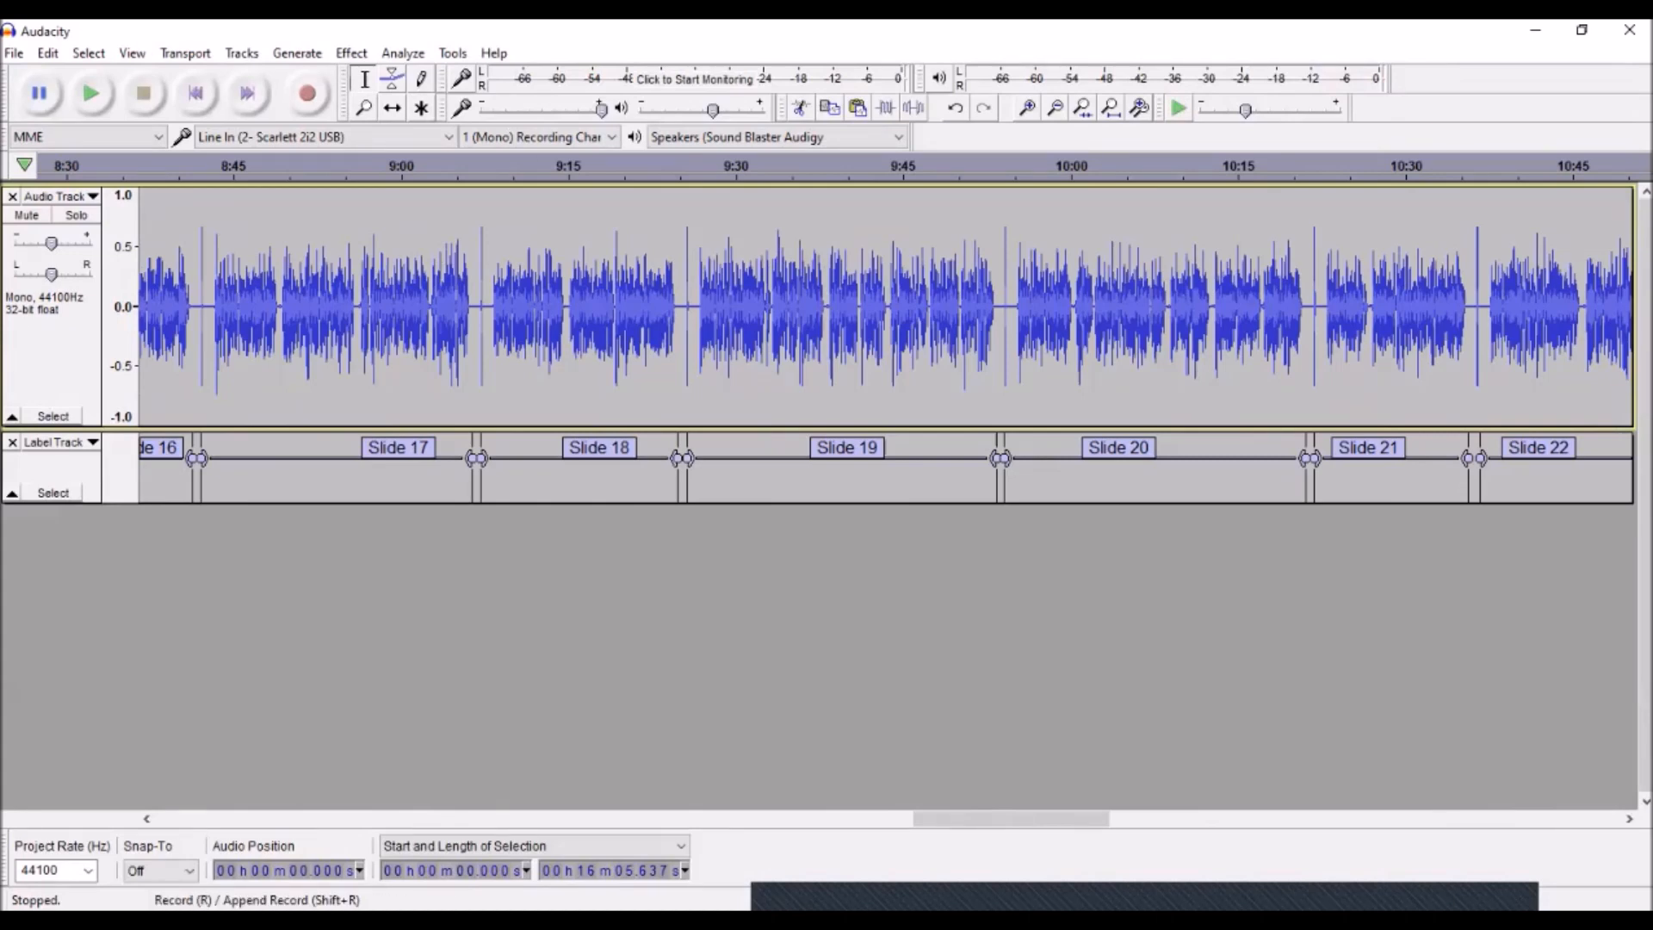
left_click(363, 107)
left_click(413, 301)
left_click(439, 302)
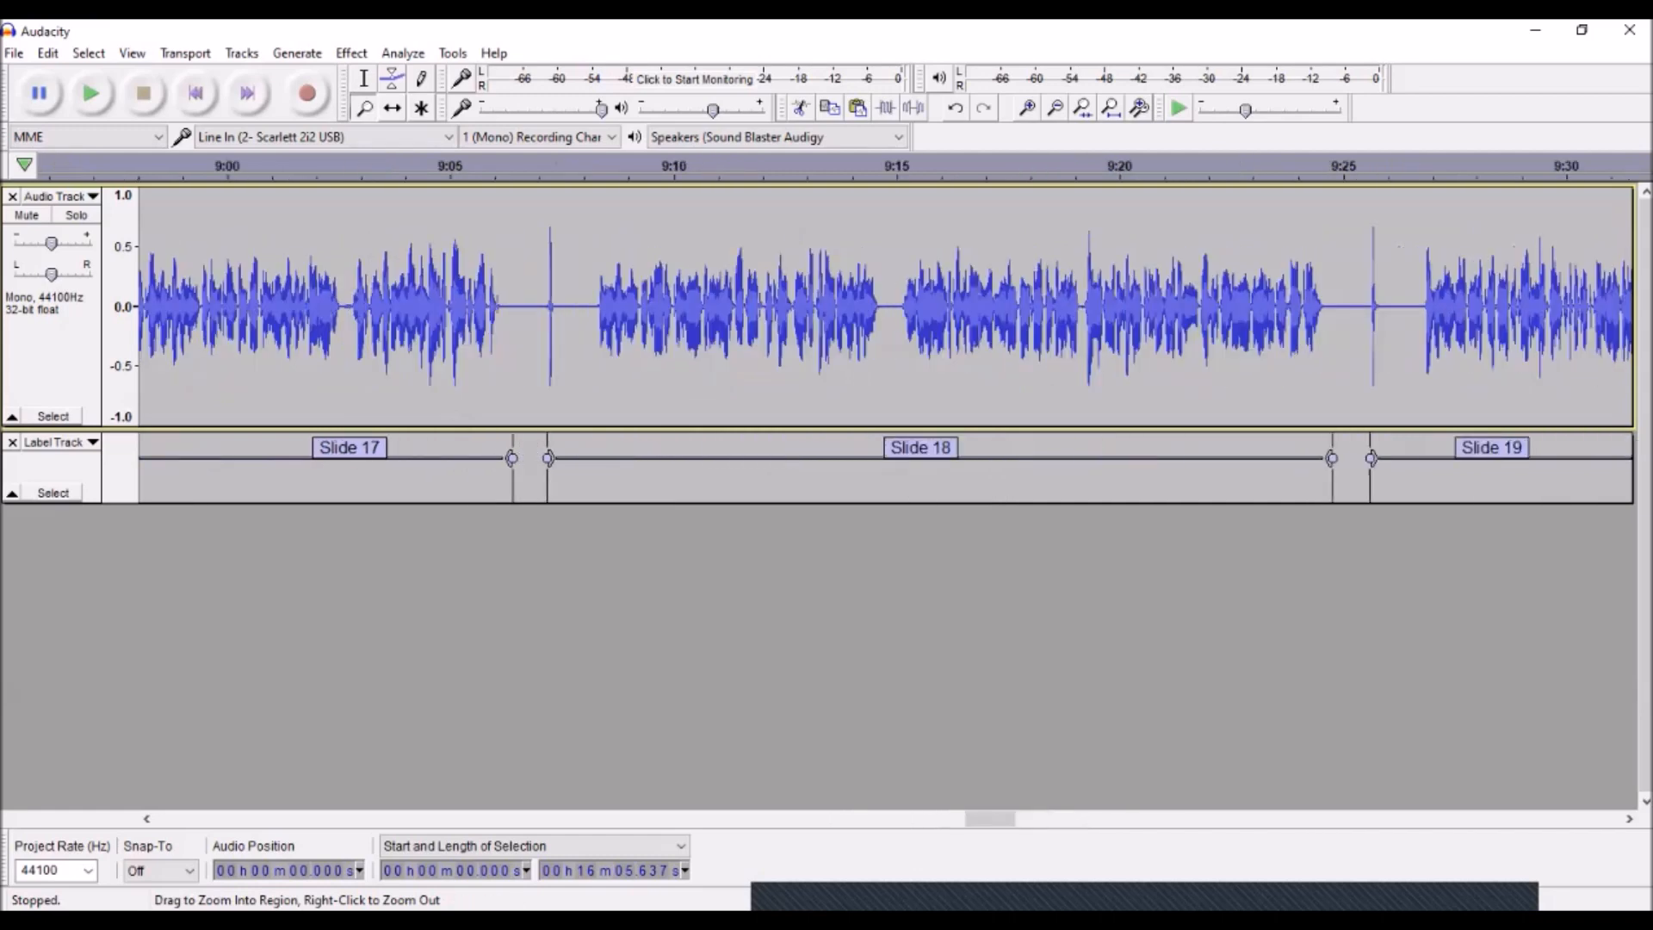
left_click(363, 78)
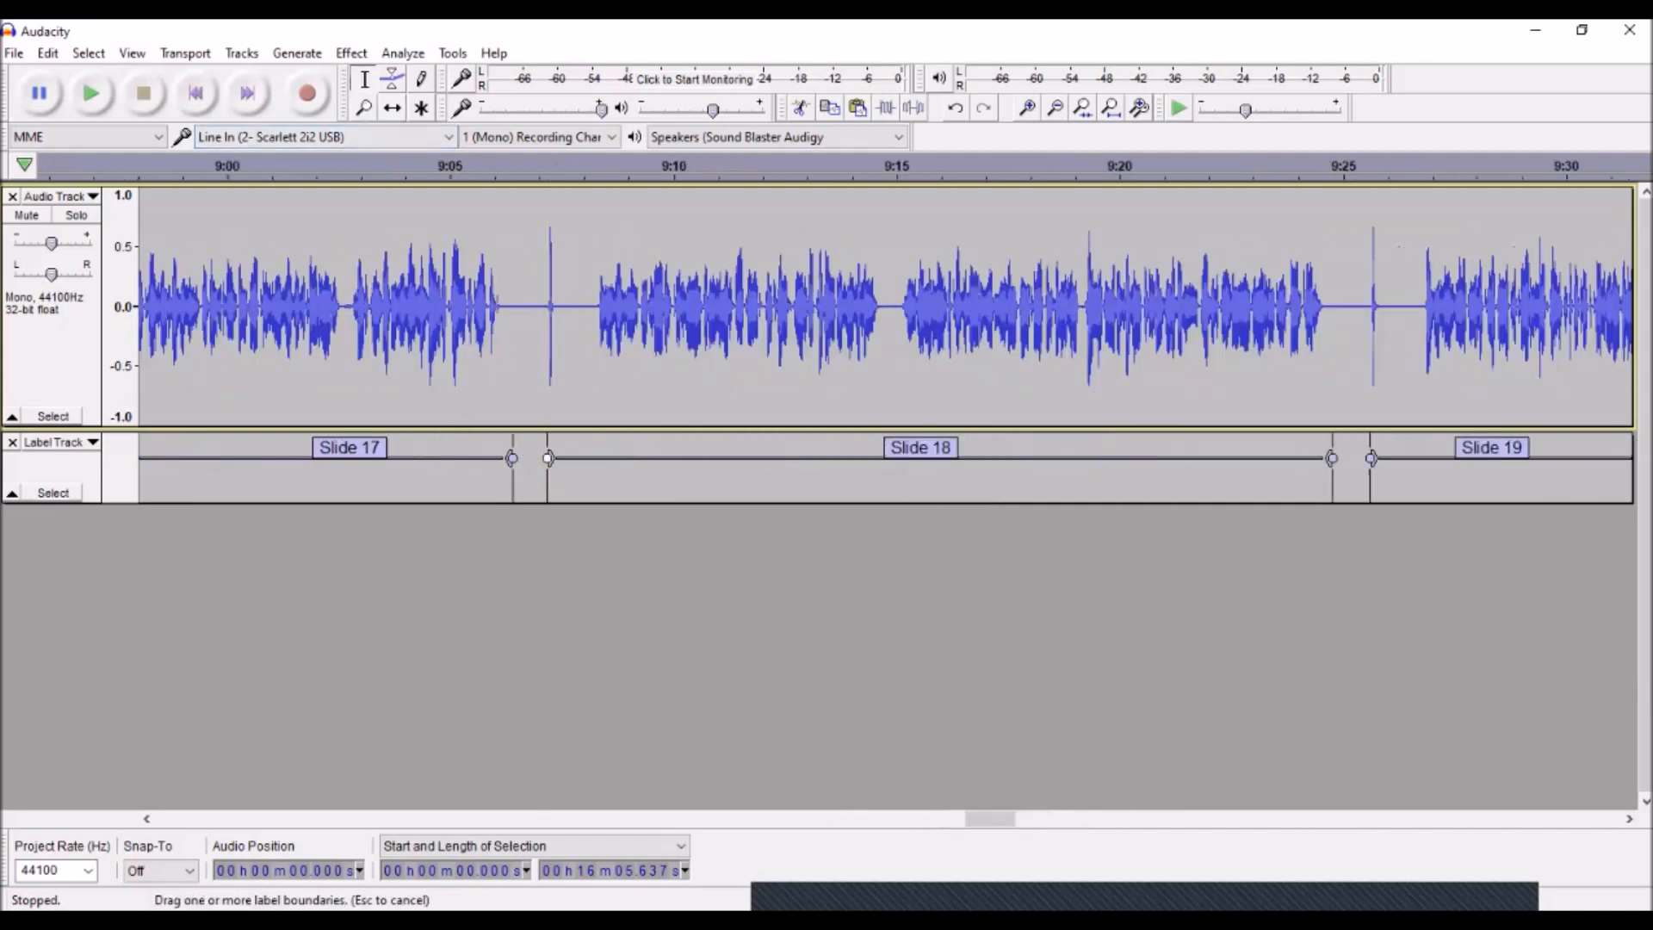
scroll(887, 345, "left", 20)
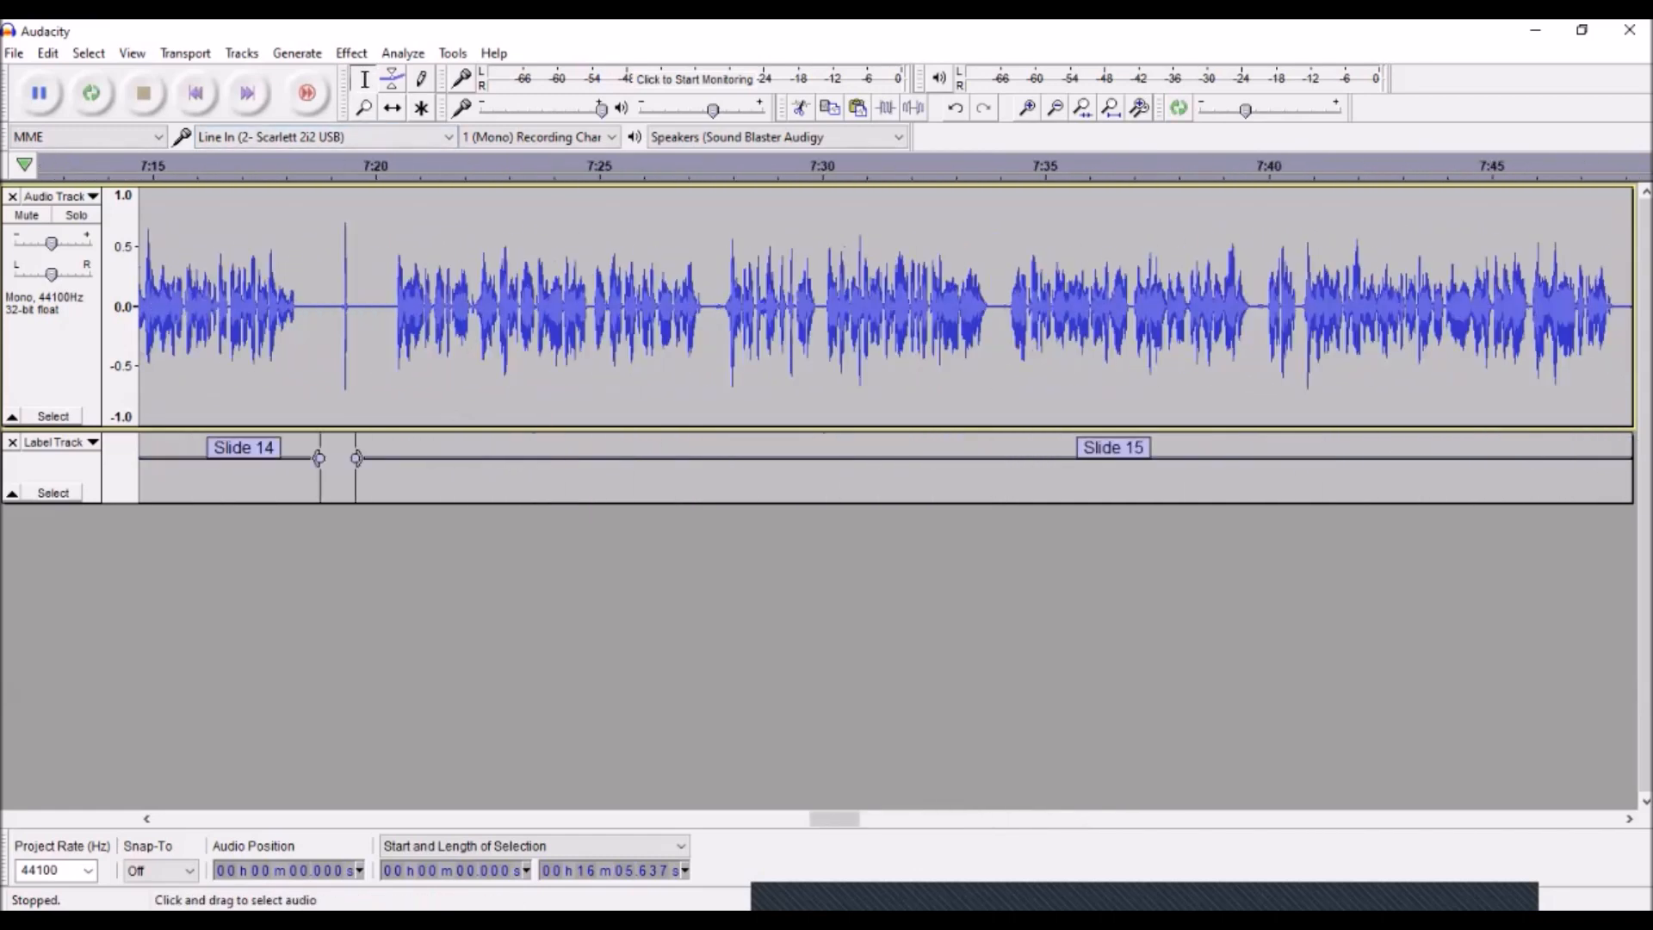
scroll(887, 344, "left", 3)
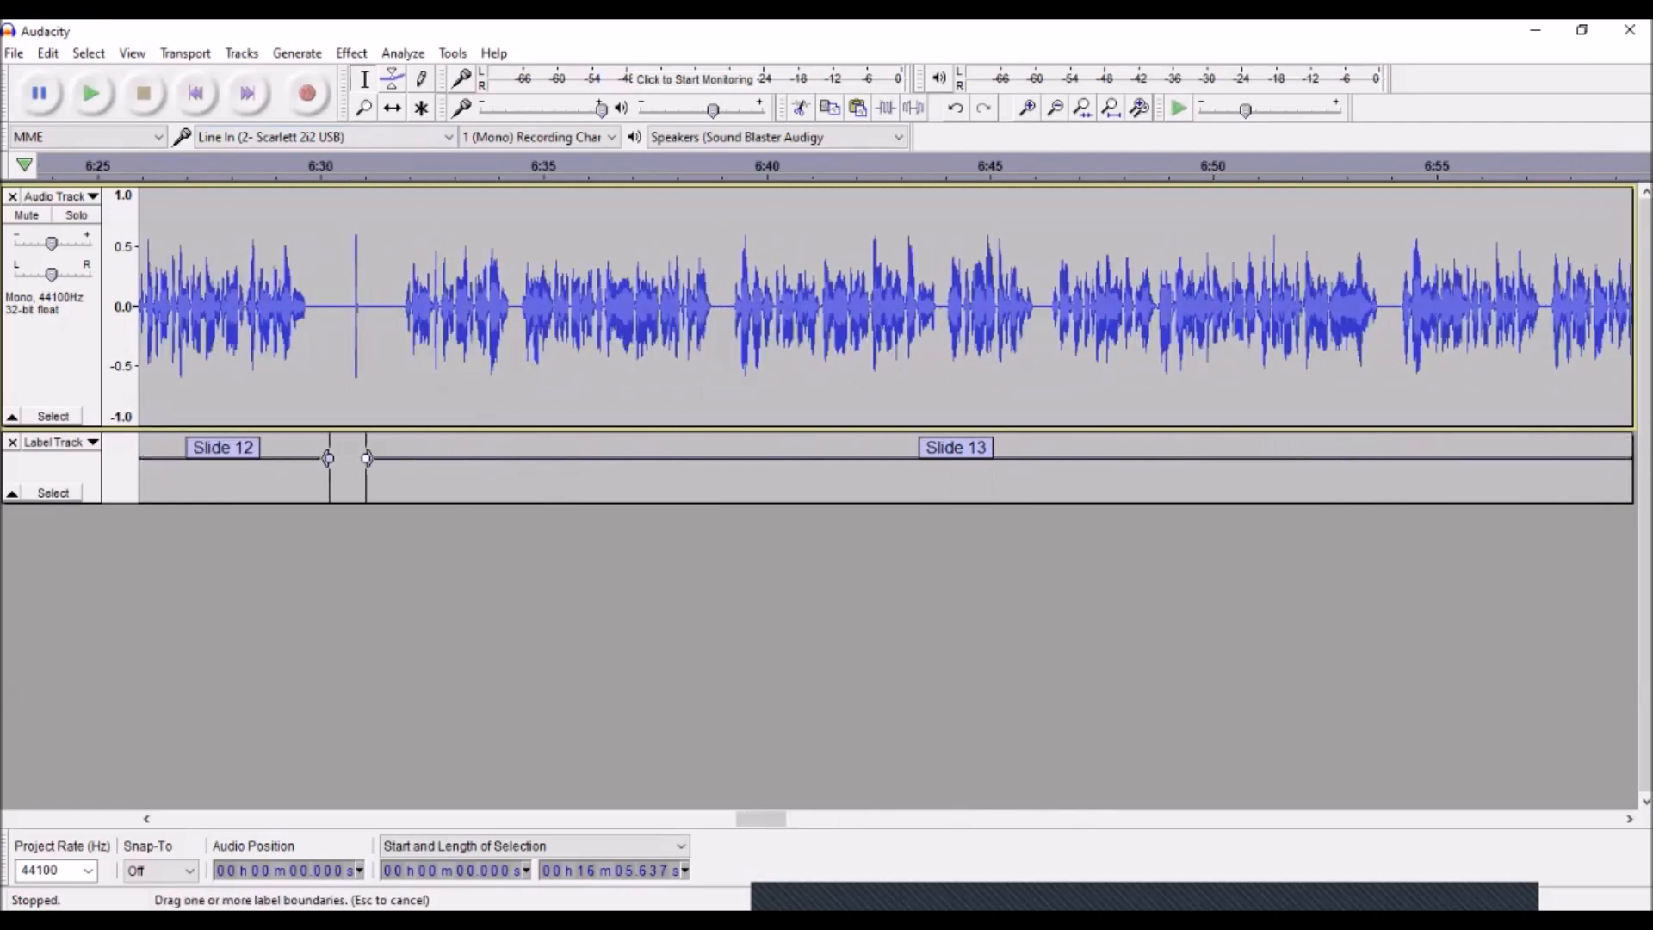
scroll(887, 345, "right", 2)
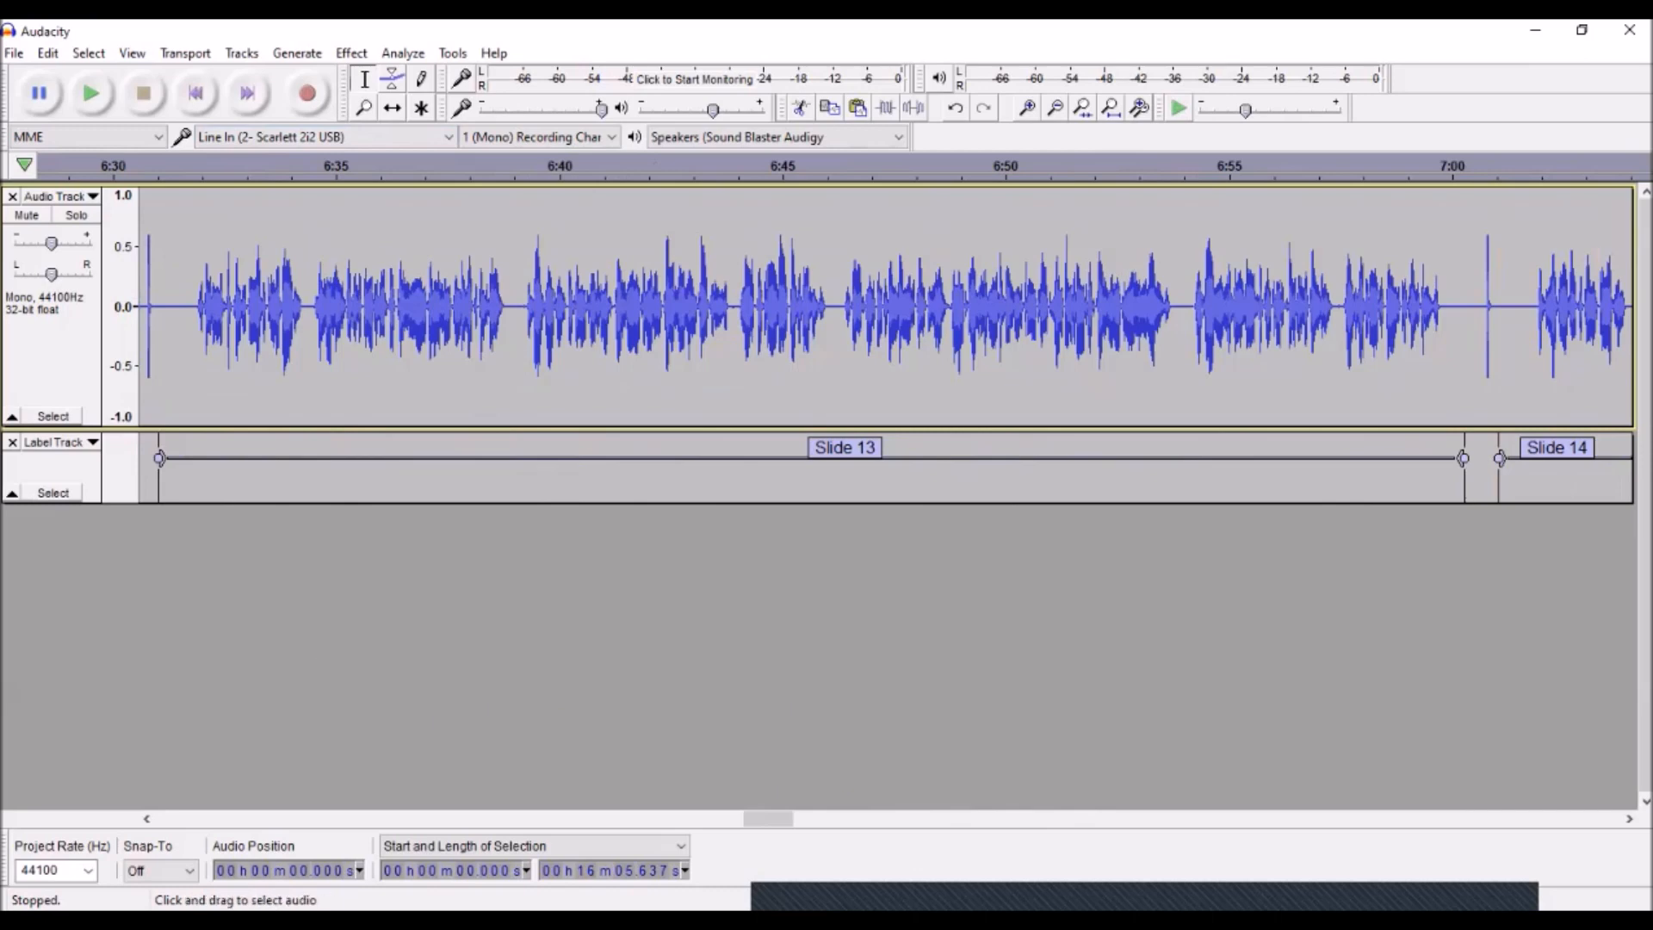
scroll(861, 305, "left", 3)
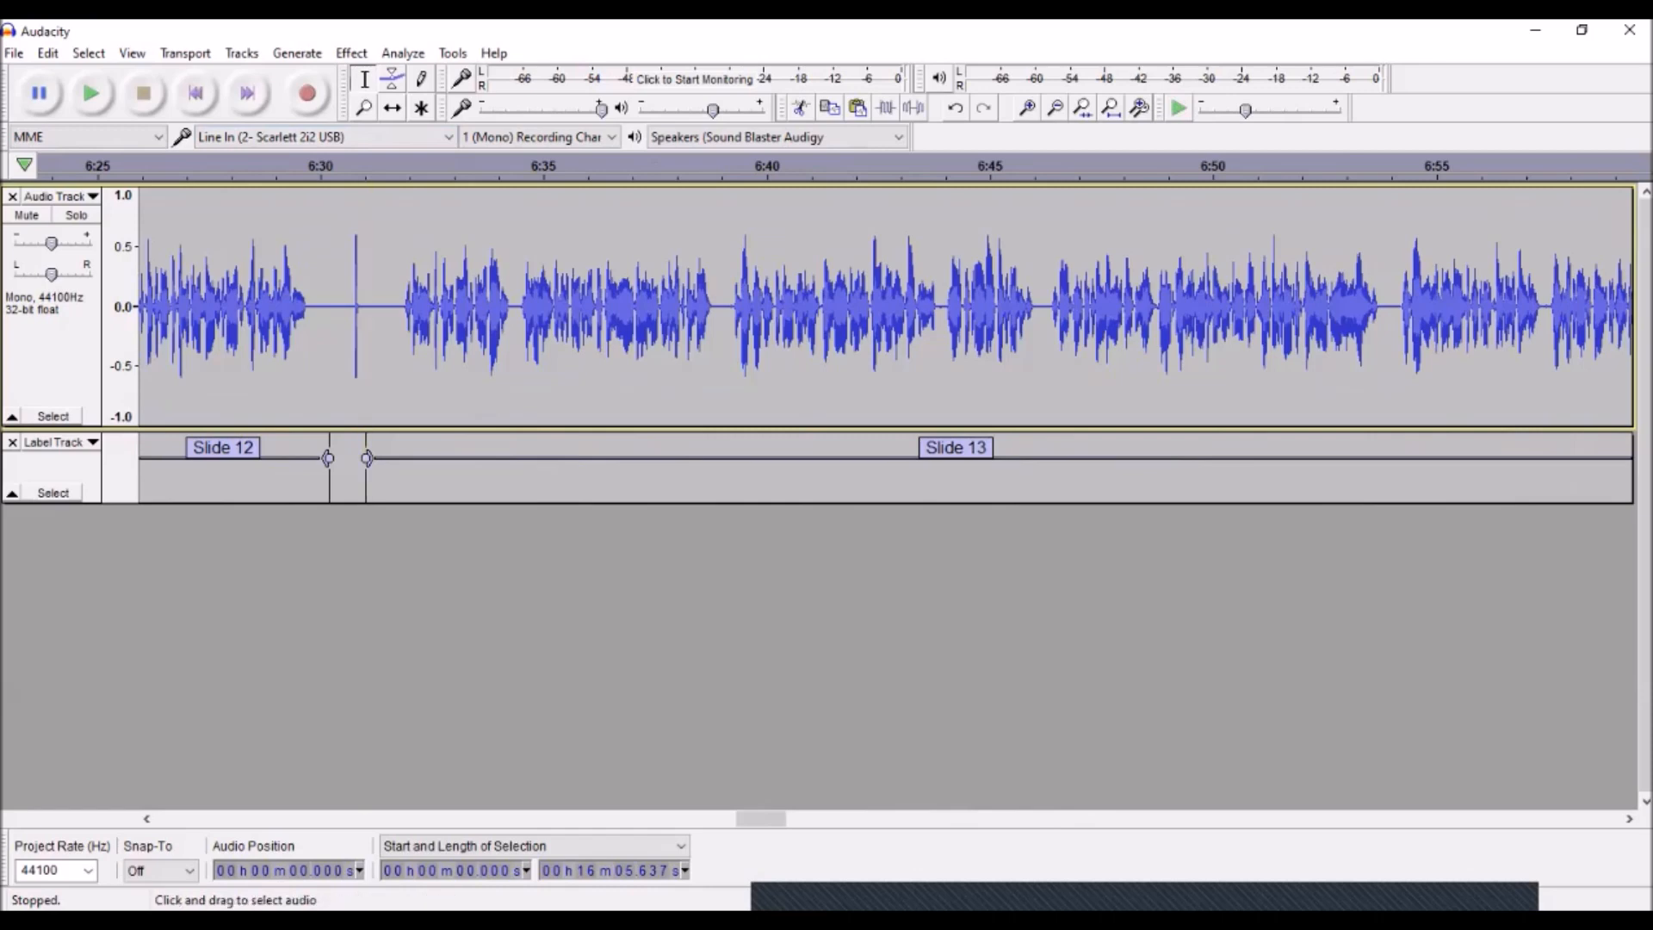
scroll(860, 305, "right", 4)
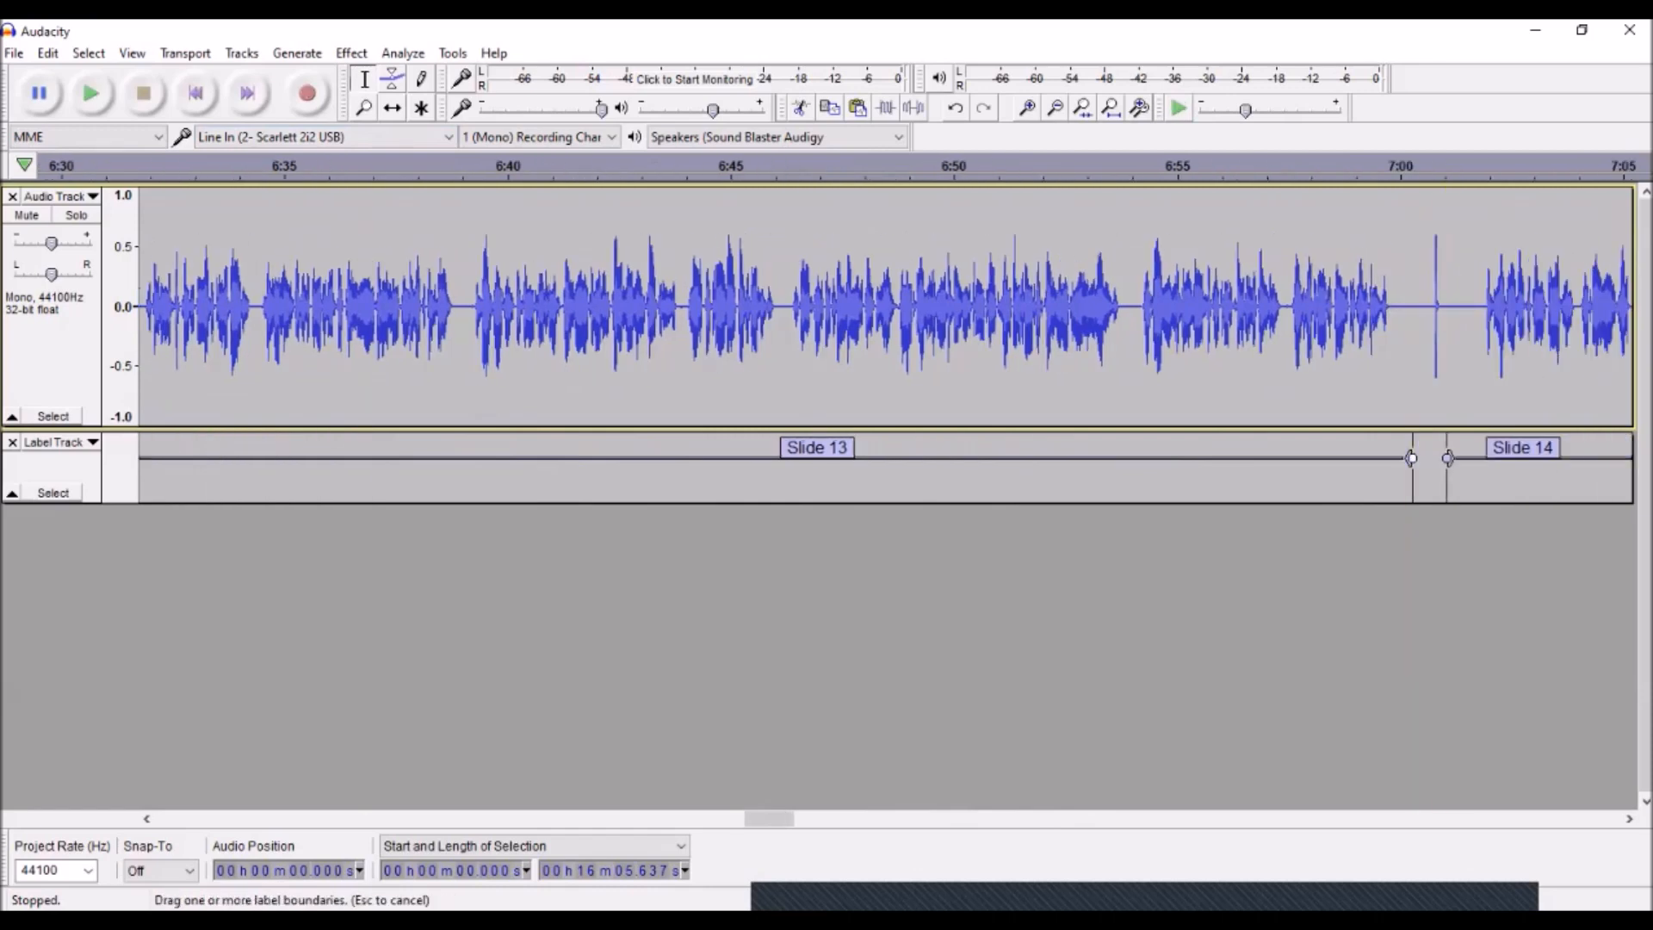
scroll(861, 306, "left", 7)
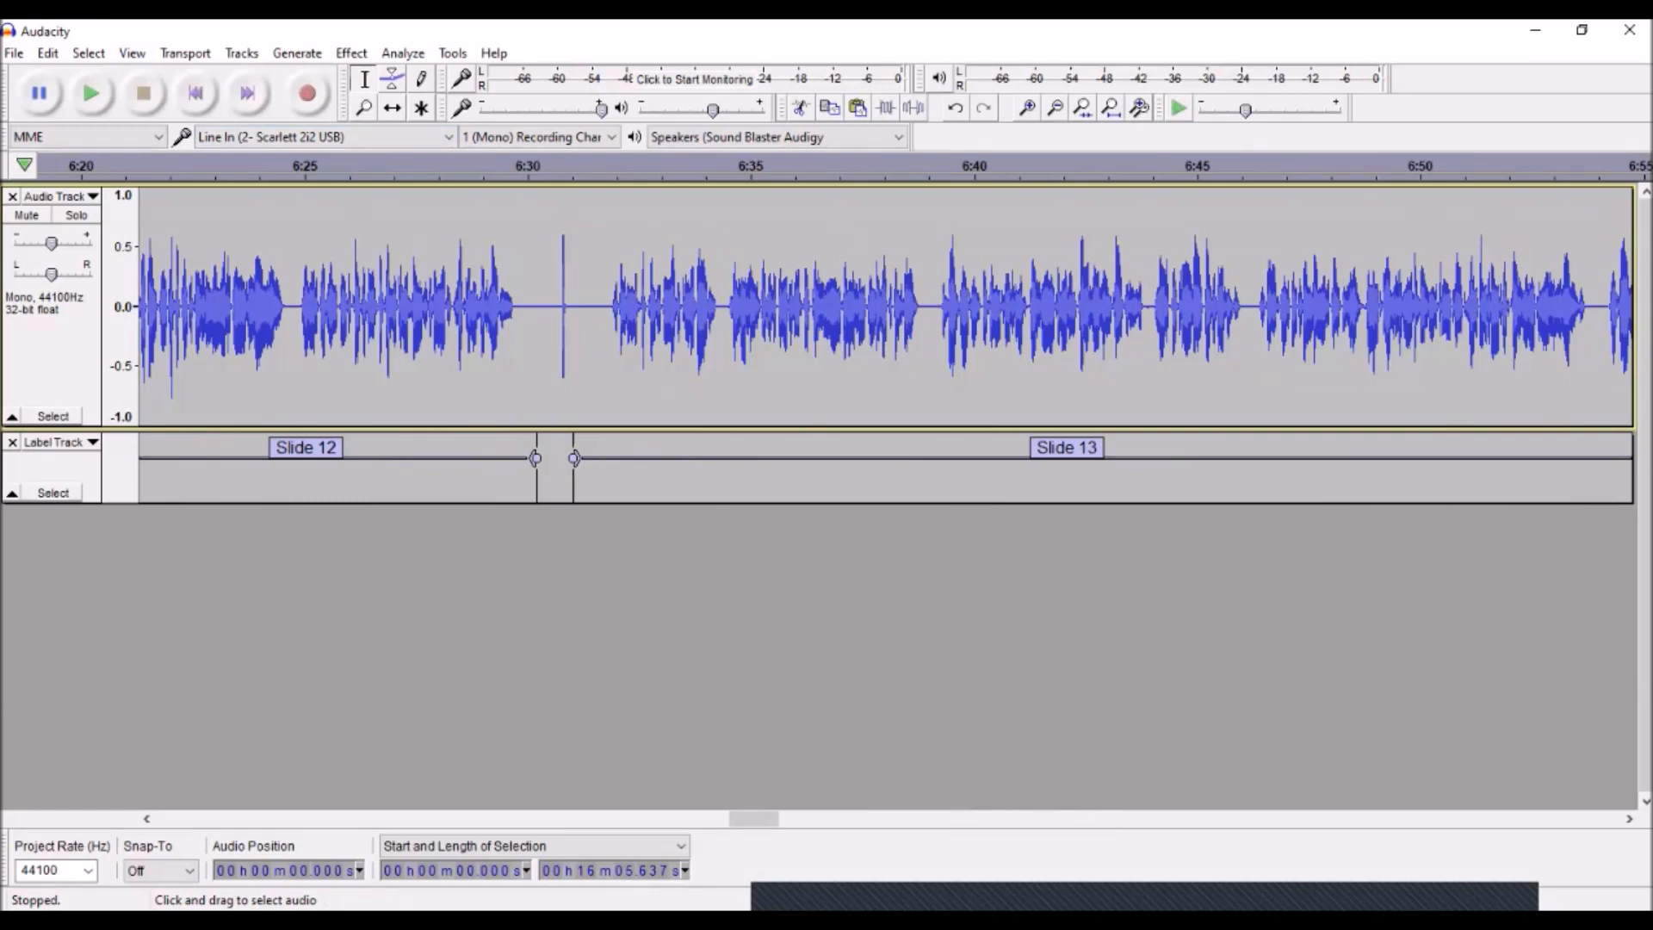
scroll(885, 305, "right", 5)
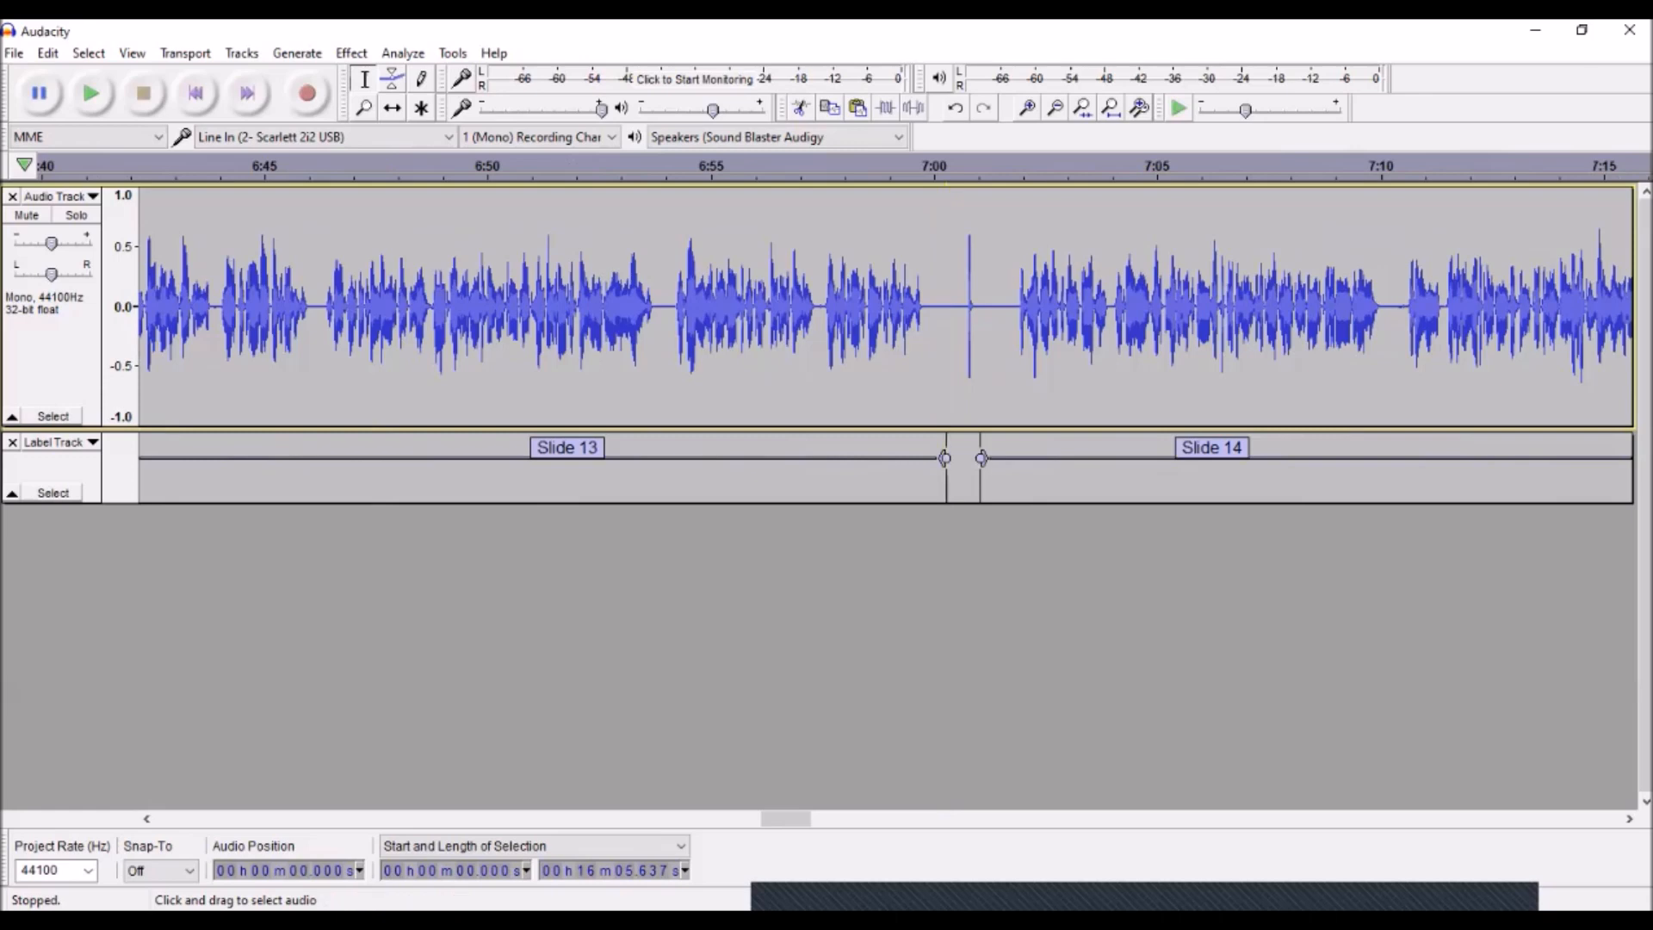
scroll(885, 306, "left", 3)
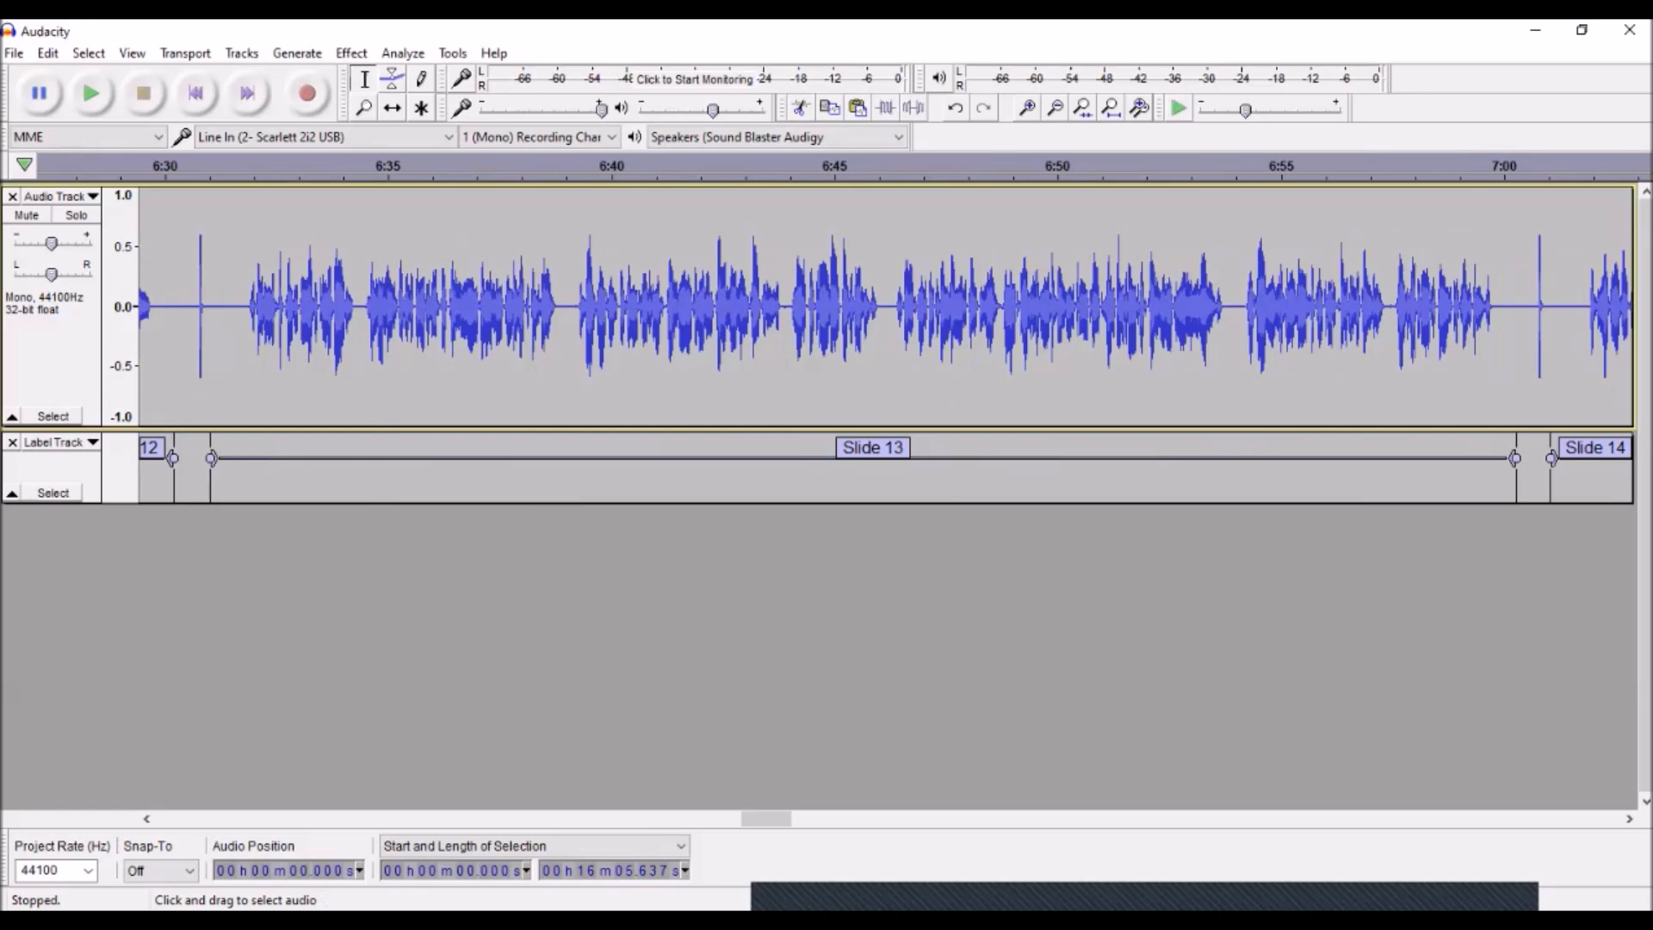
Remove the existing audio and label tracks and record about 16 seconds of new narration, with an audible click separating the sections
left_click(12, 196)
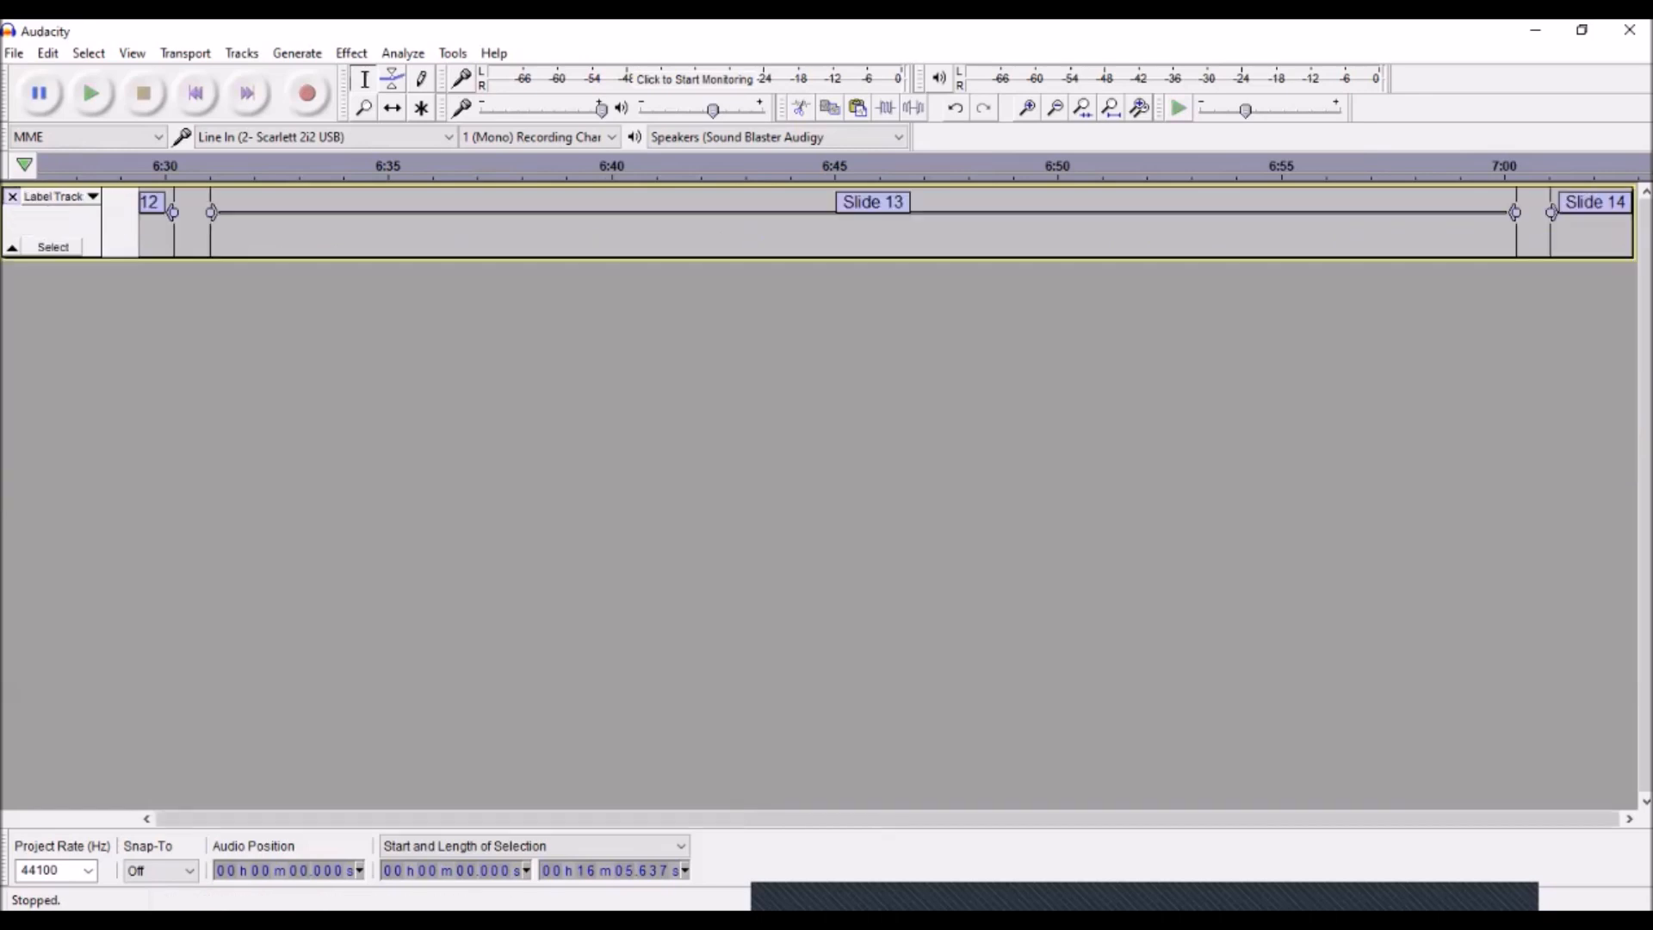
left_click(12, 196)
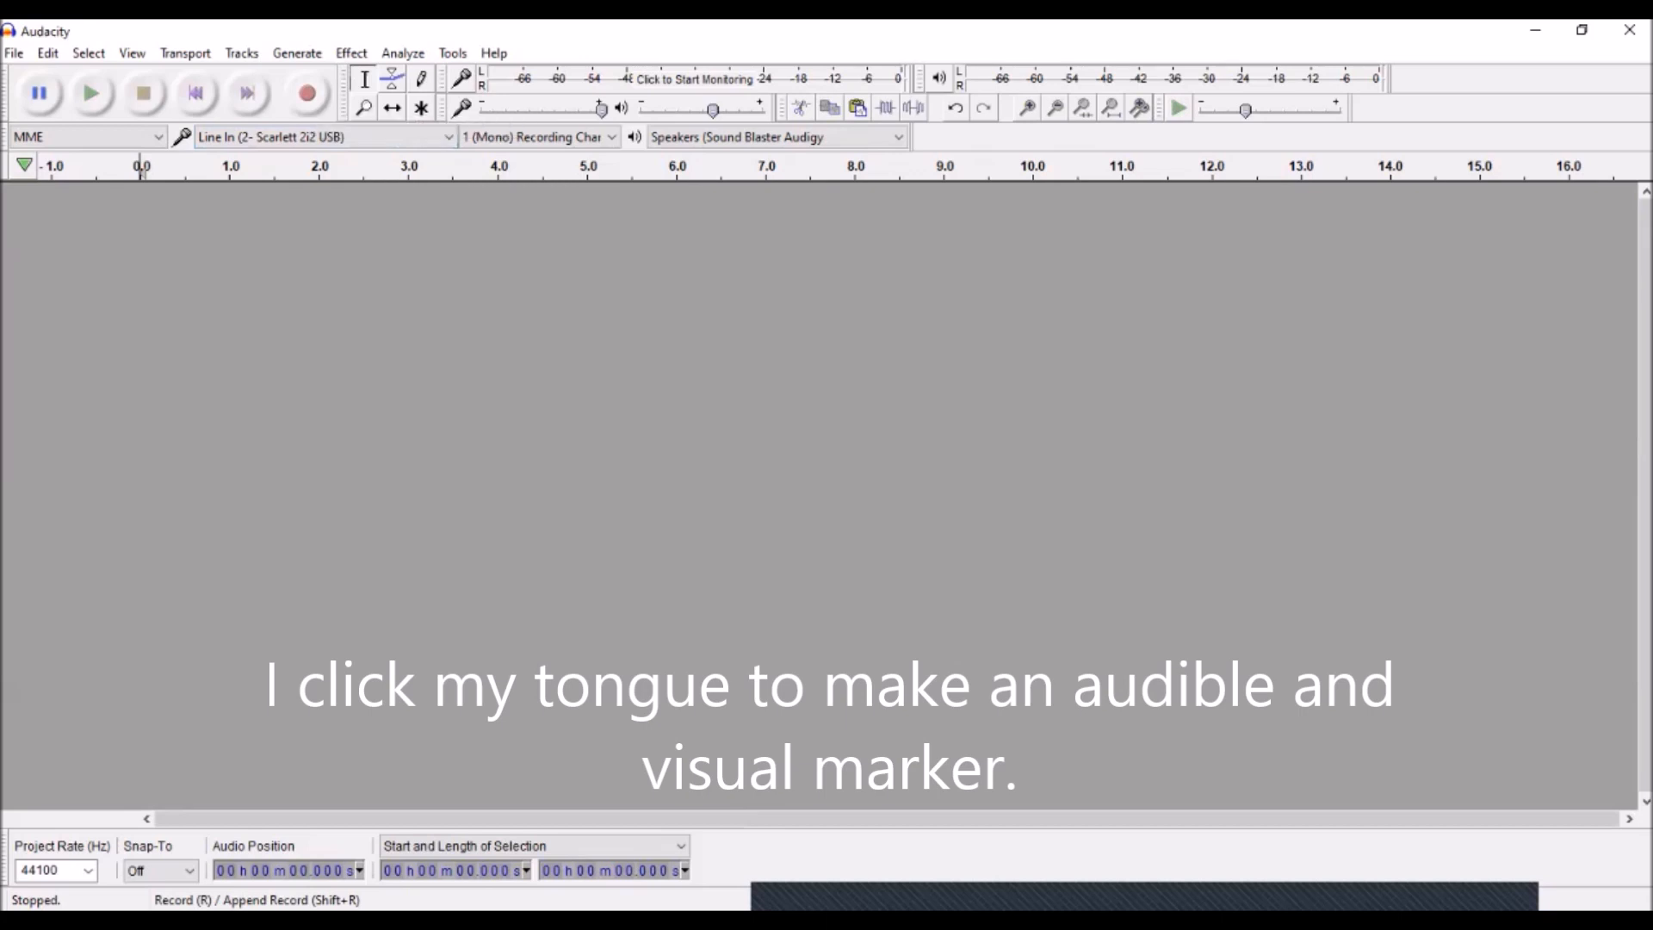
left_click(309, 93)
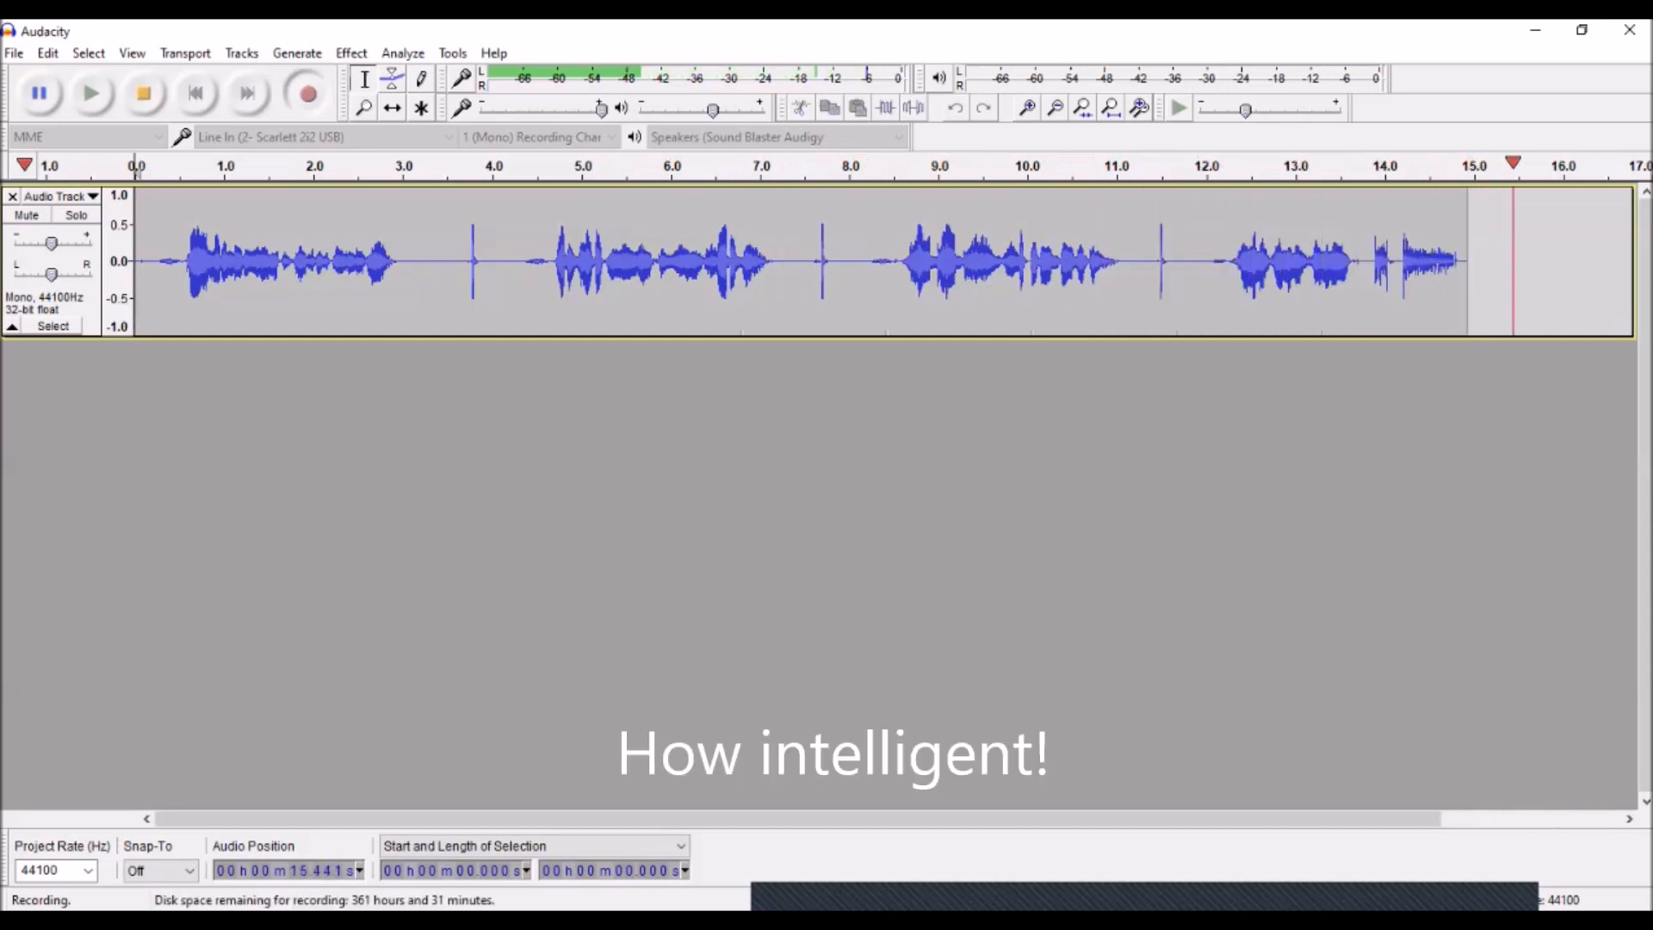
key("space")
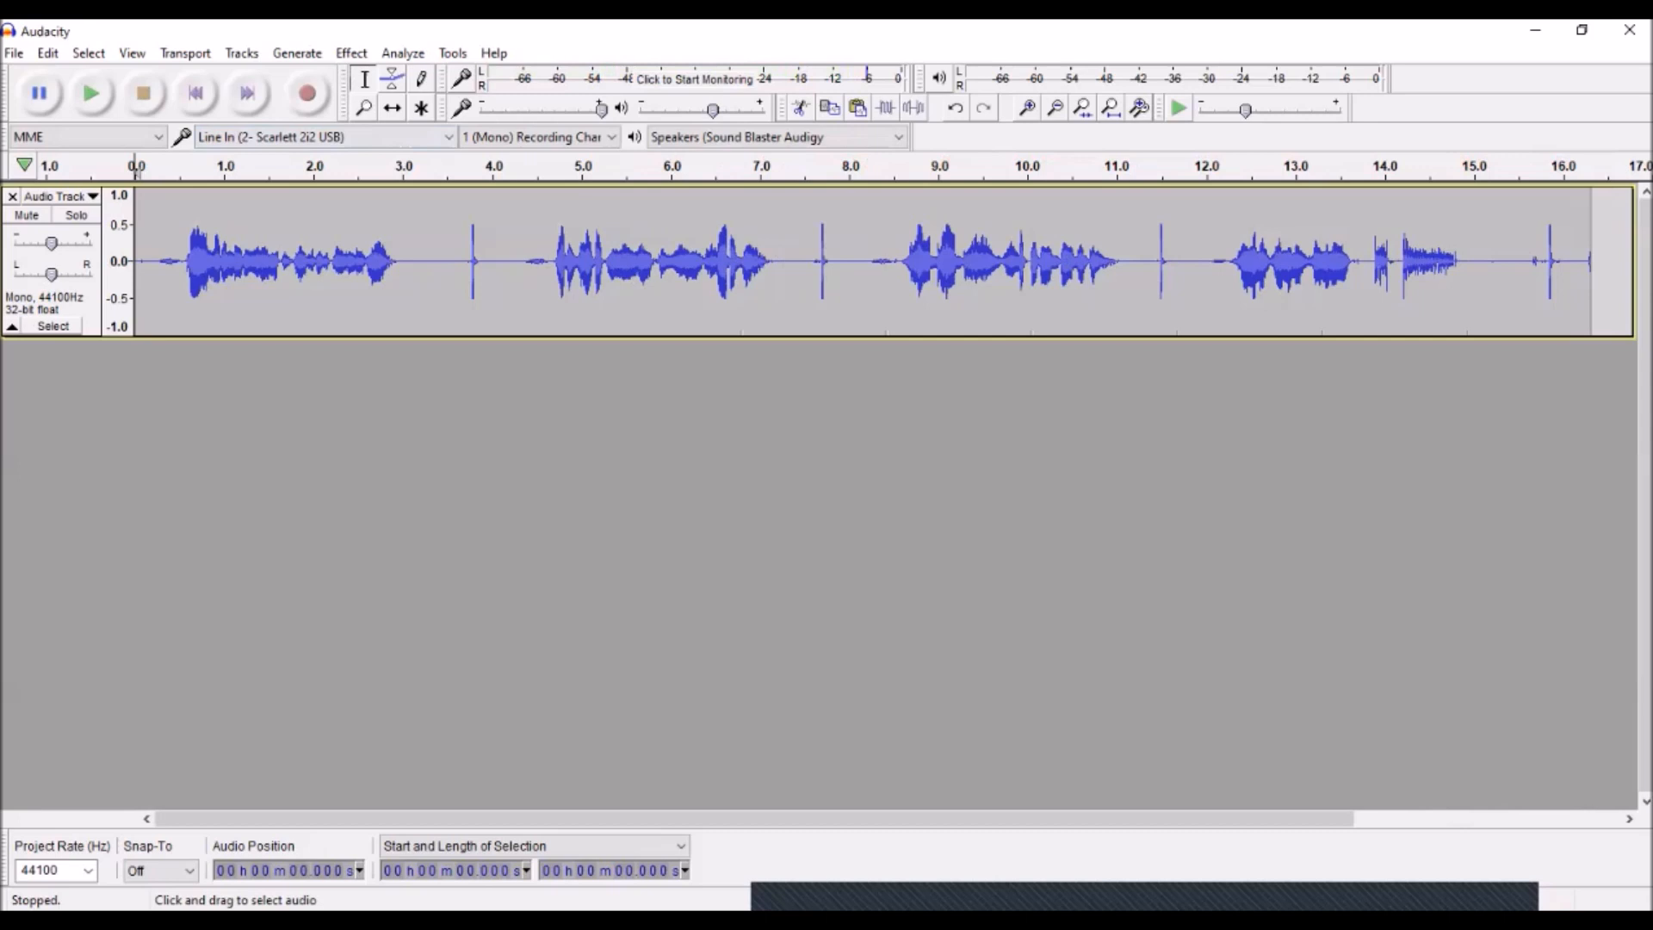
Label the first spoken section, starting at about 0.14 s and 3.2 s long, as "auyweuyed"
left_click(147, 258)
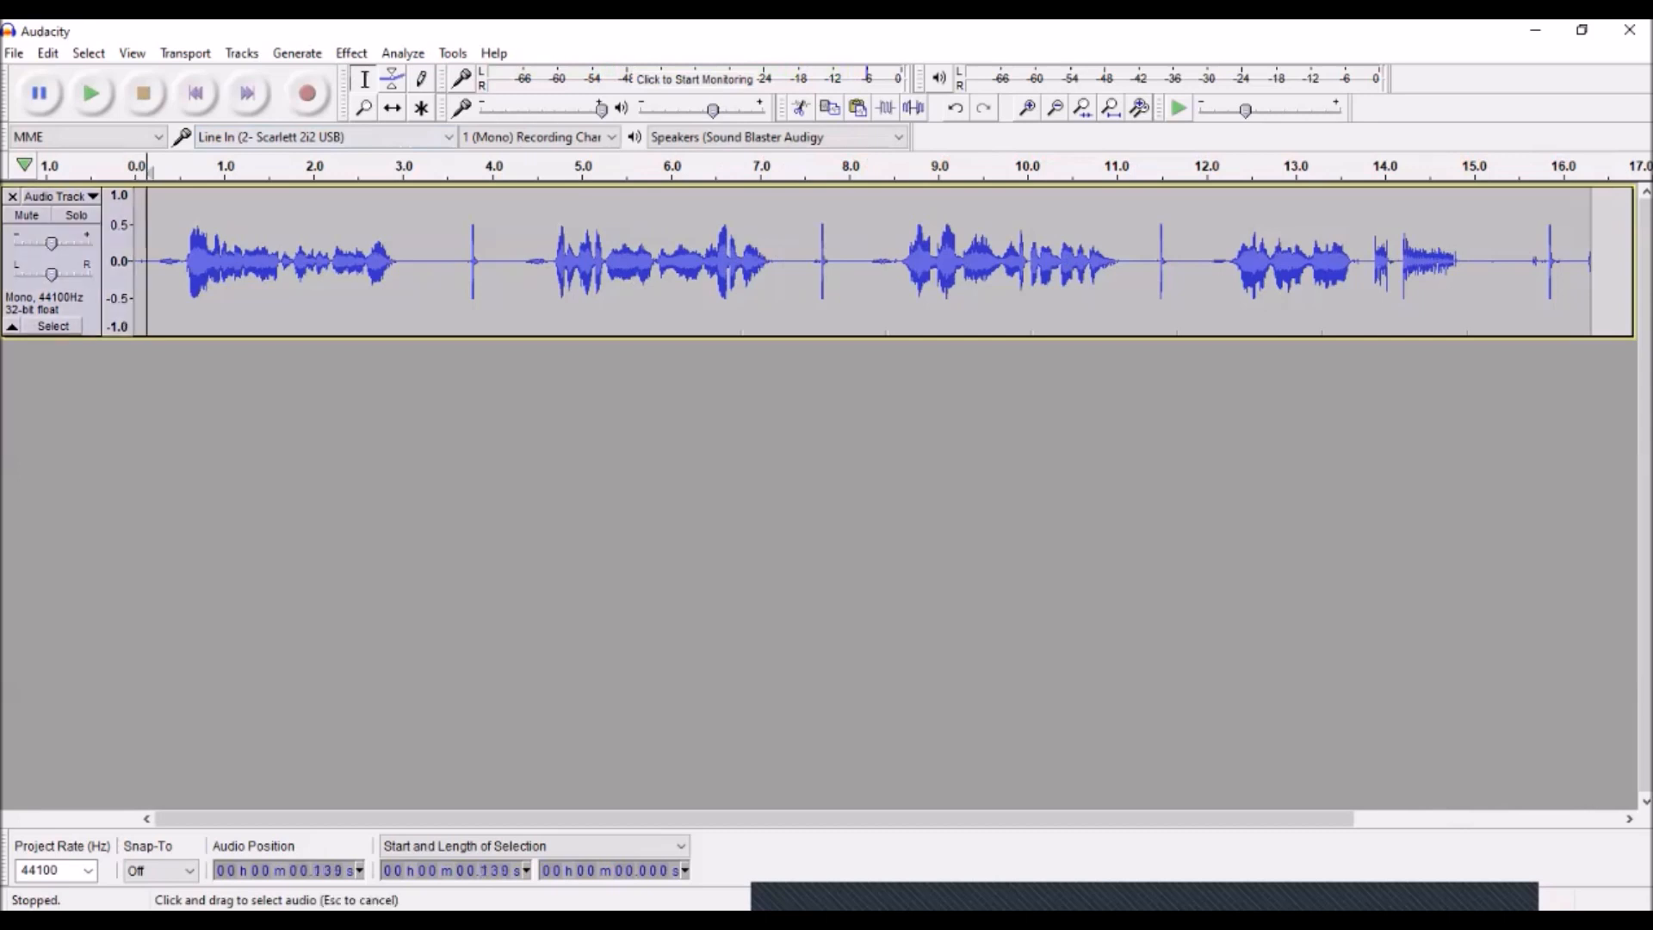
left_click_drag(147, 258, 434, 259)
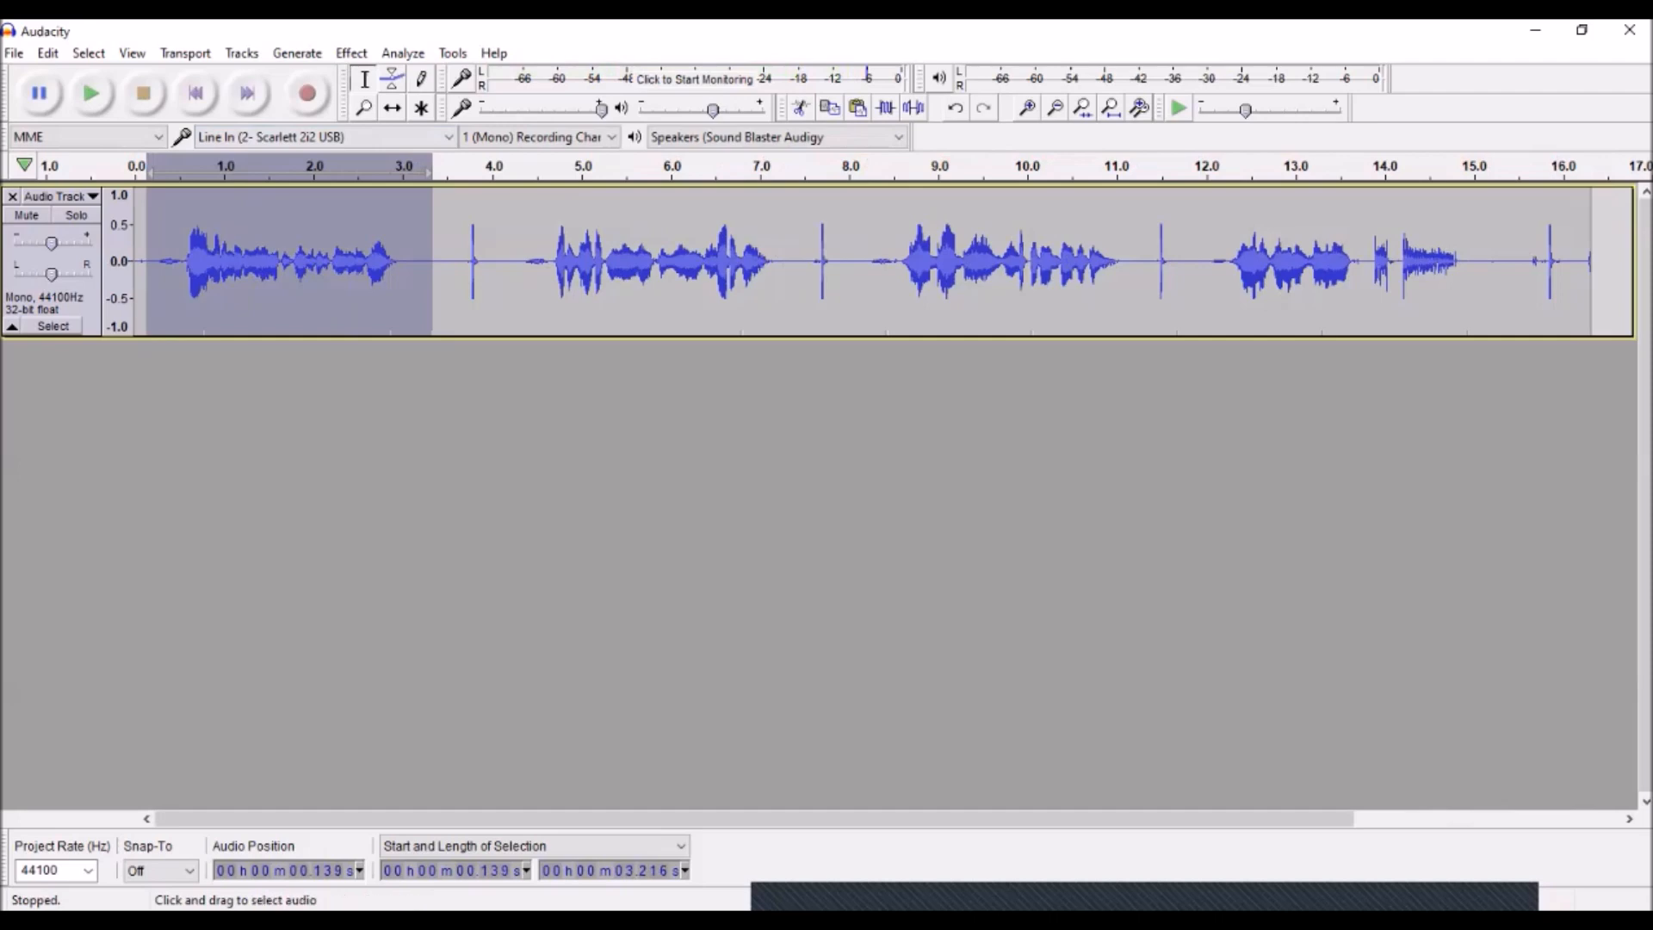
key("ctrl+b")
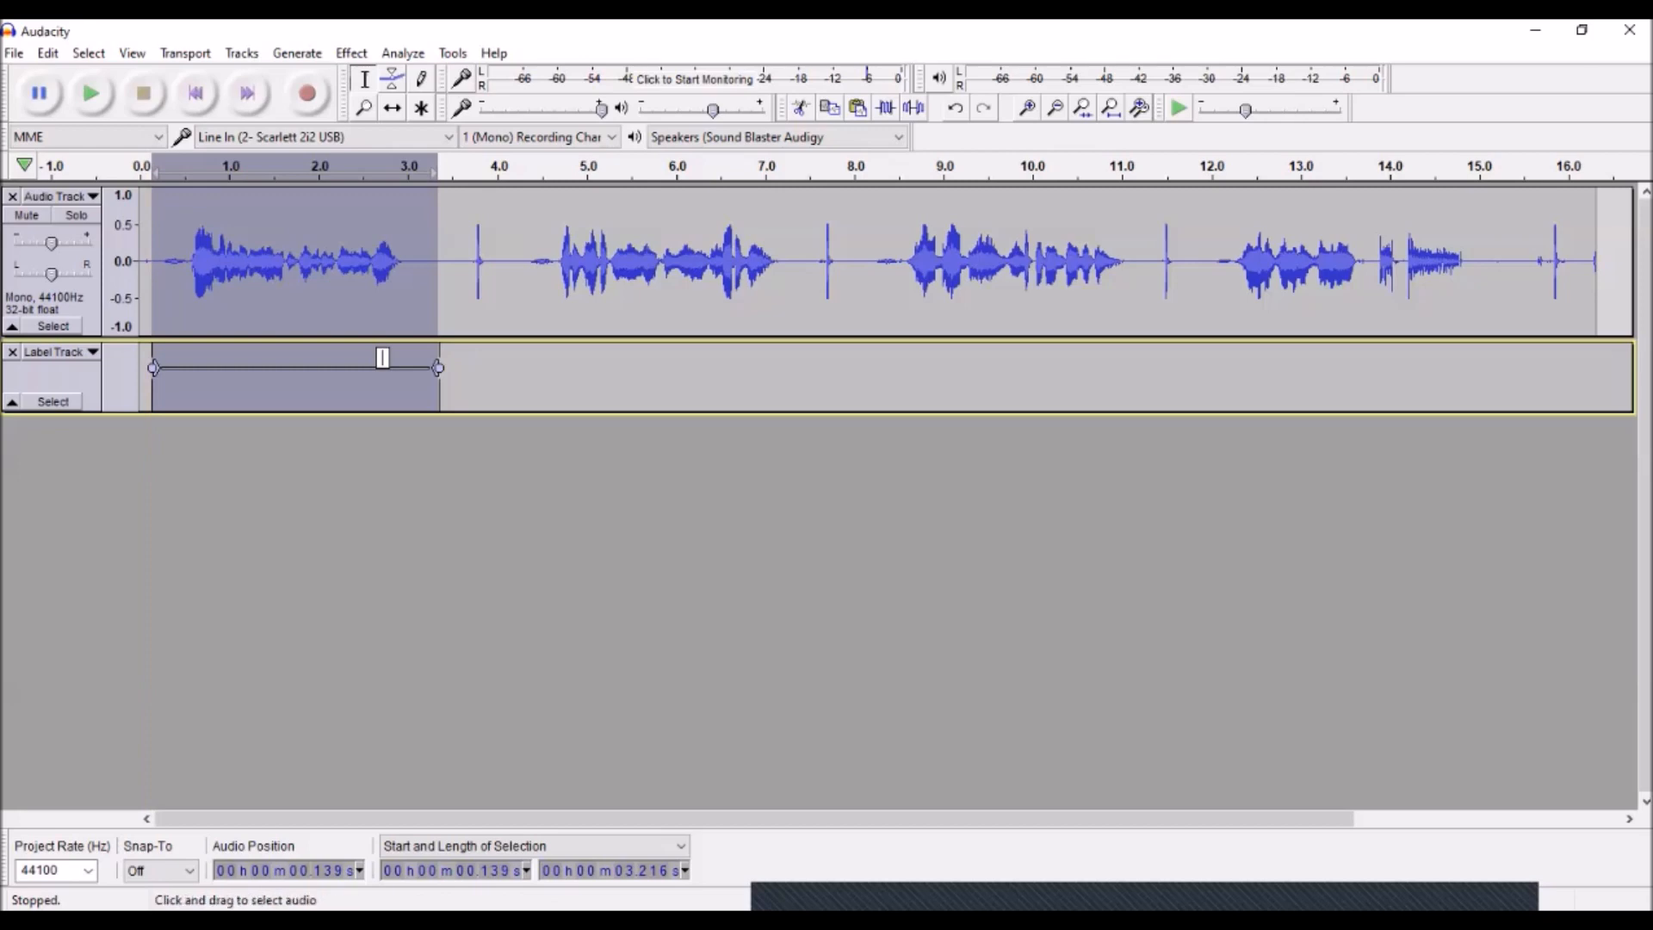
type("auyweuyed")
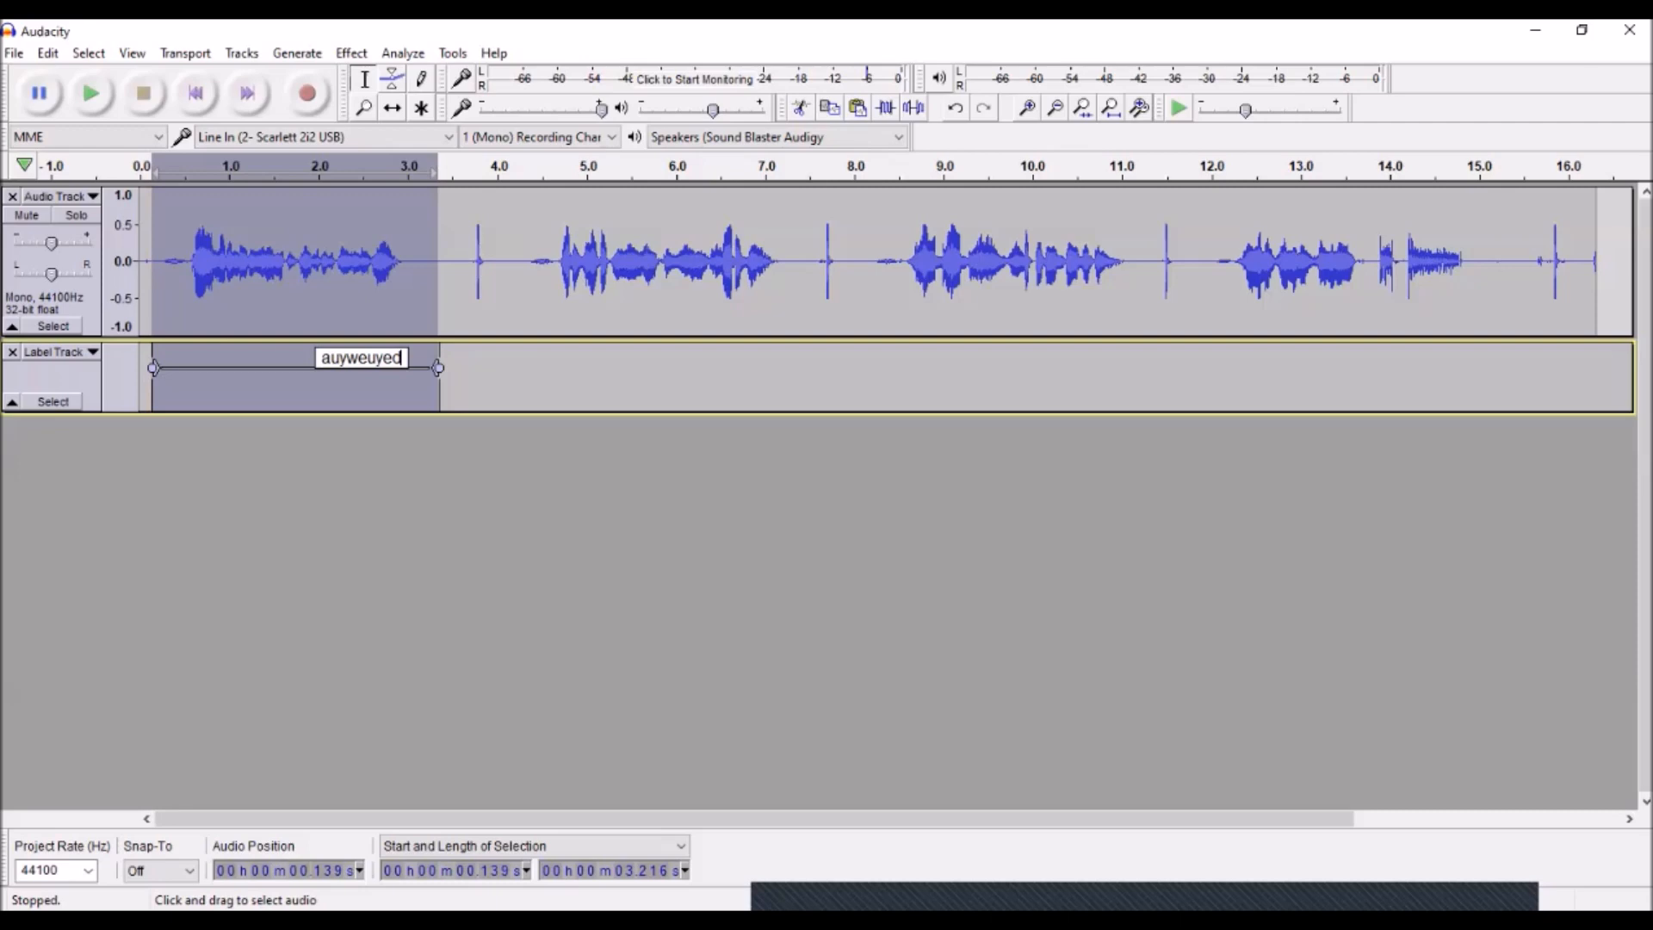
Label the second spoken section, starting at about 3.9 s and 3.5 s long, as "aeuieaegeu"
left_click_drag(490, 258, 806, 258)
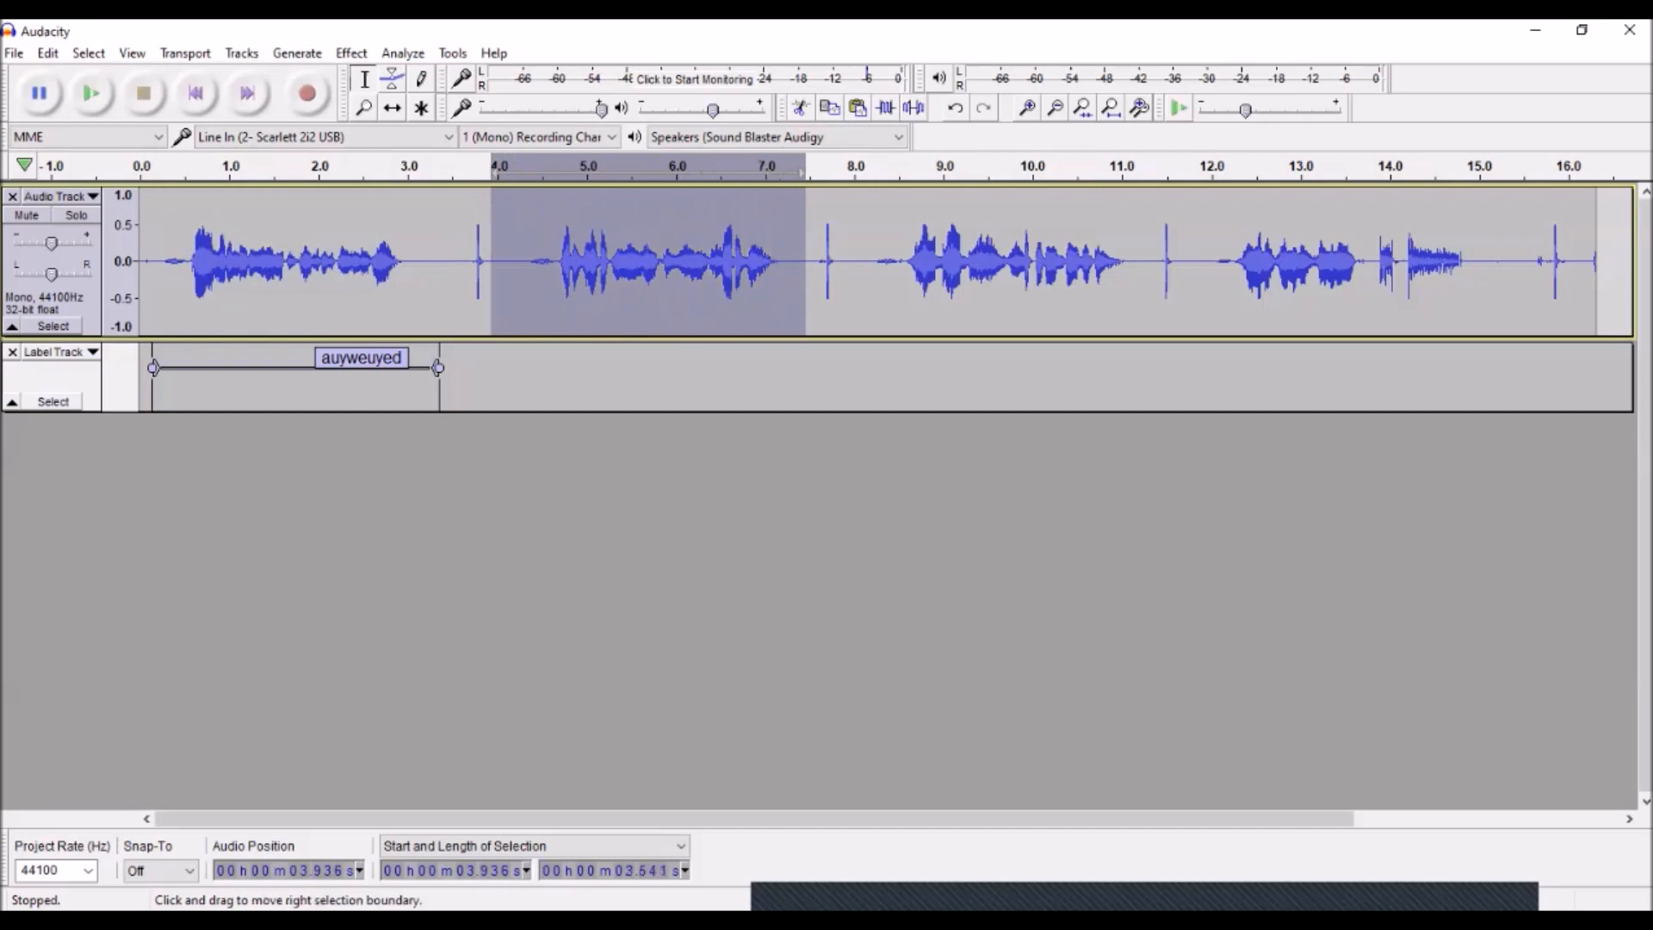
key("ctrl+b")
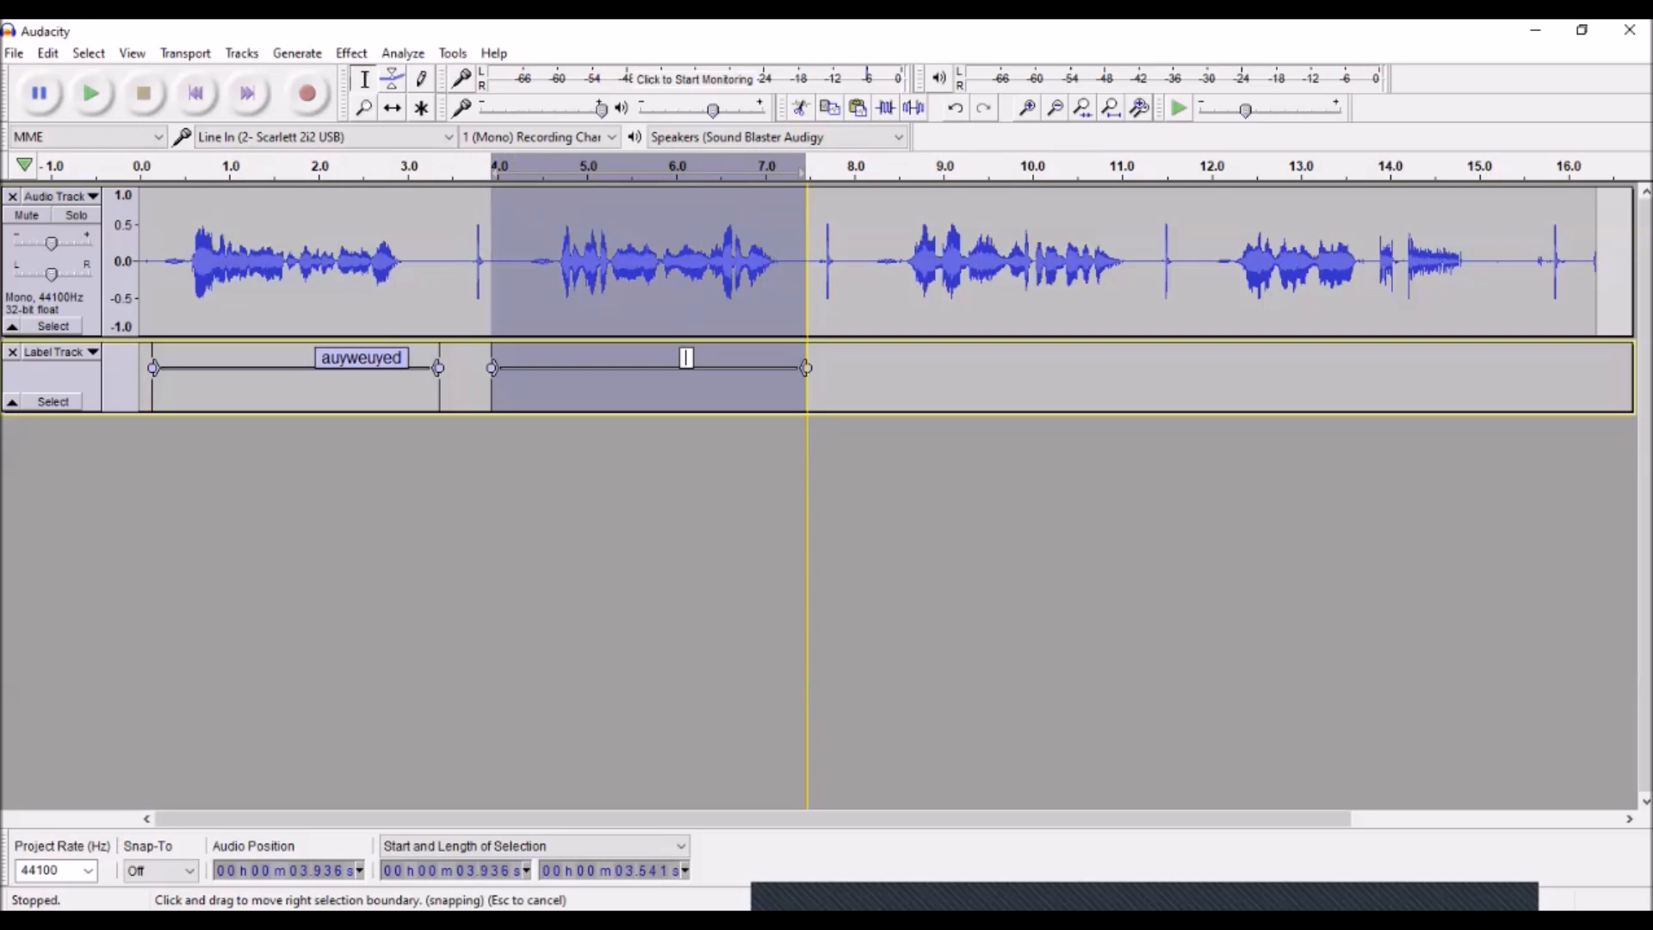
type("aeuieaegeu")
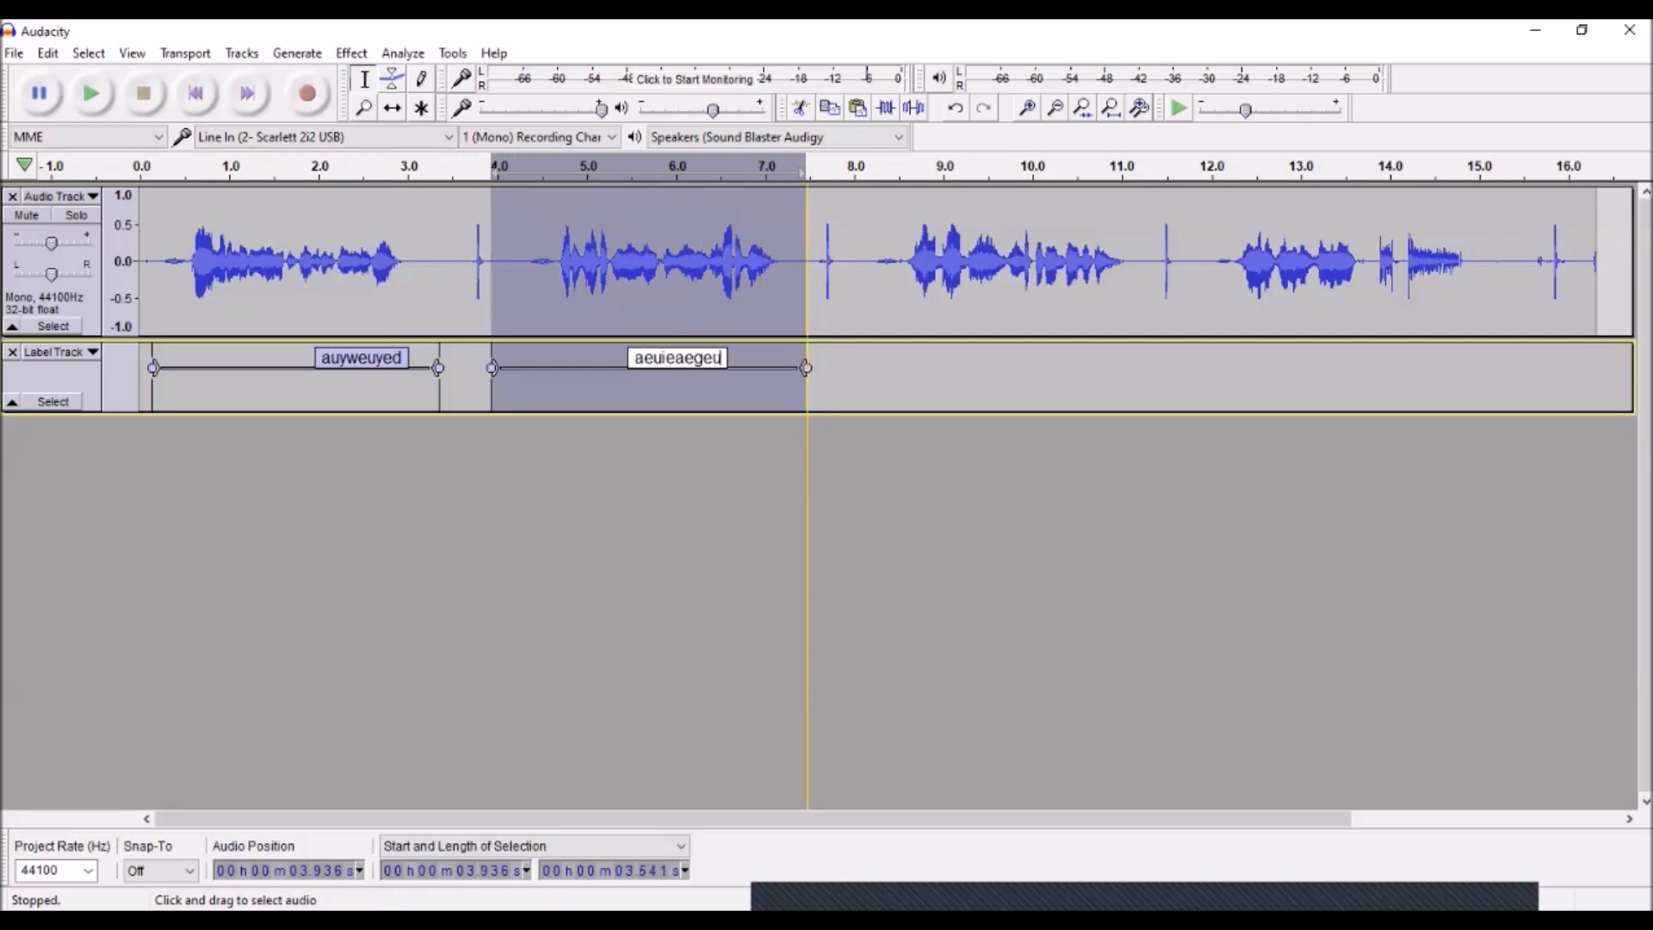
Label the third spoken section, starting at about 7.9 s and 3.4 s long, as "Slide3"
left_click_drag(844, 259, 1149, 258)
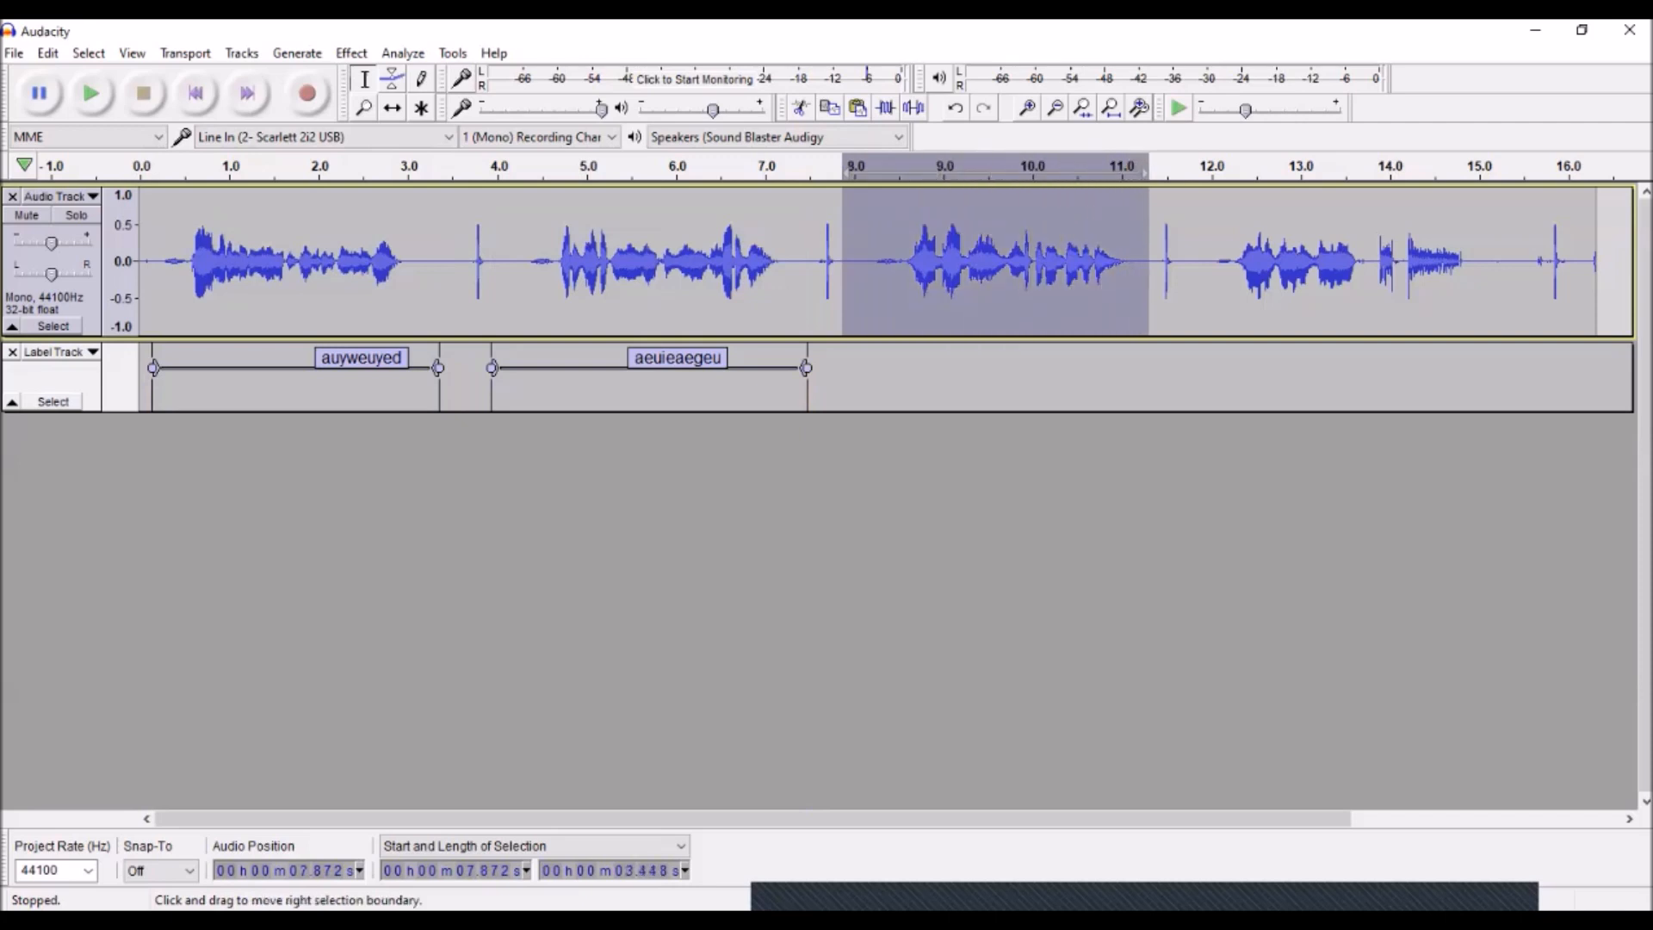
key("ctrl+b")
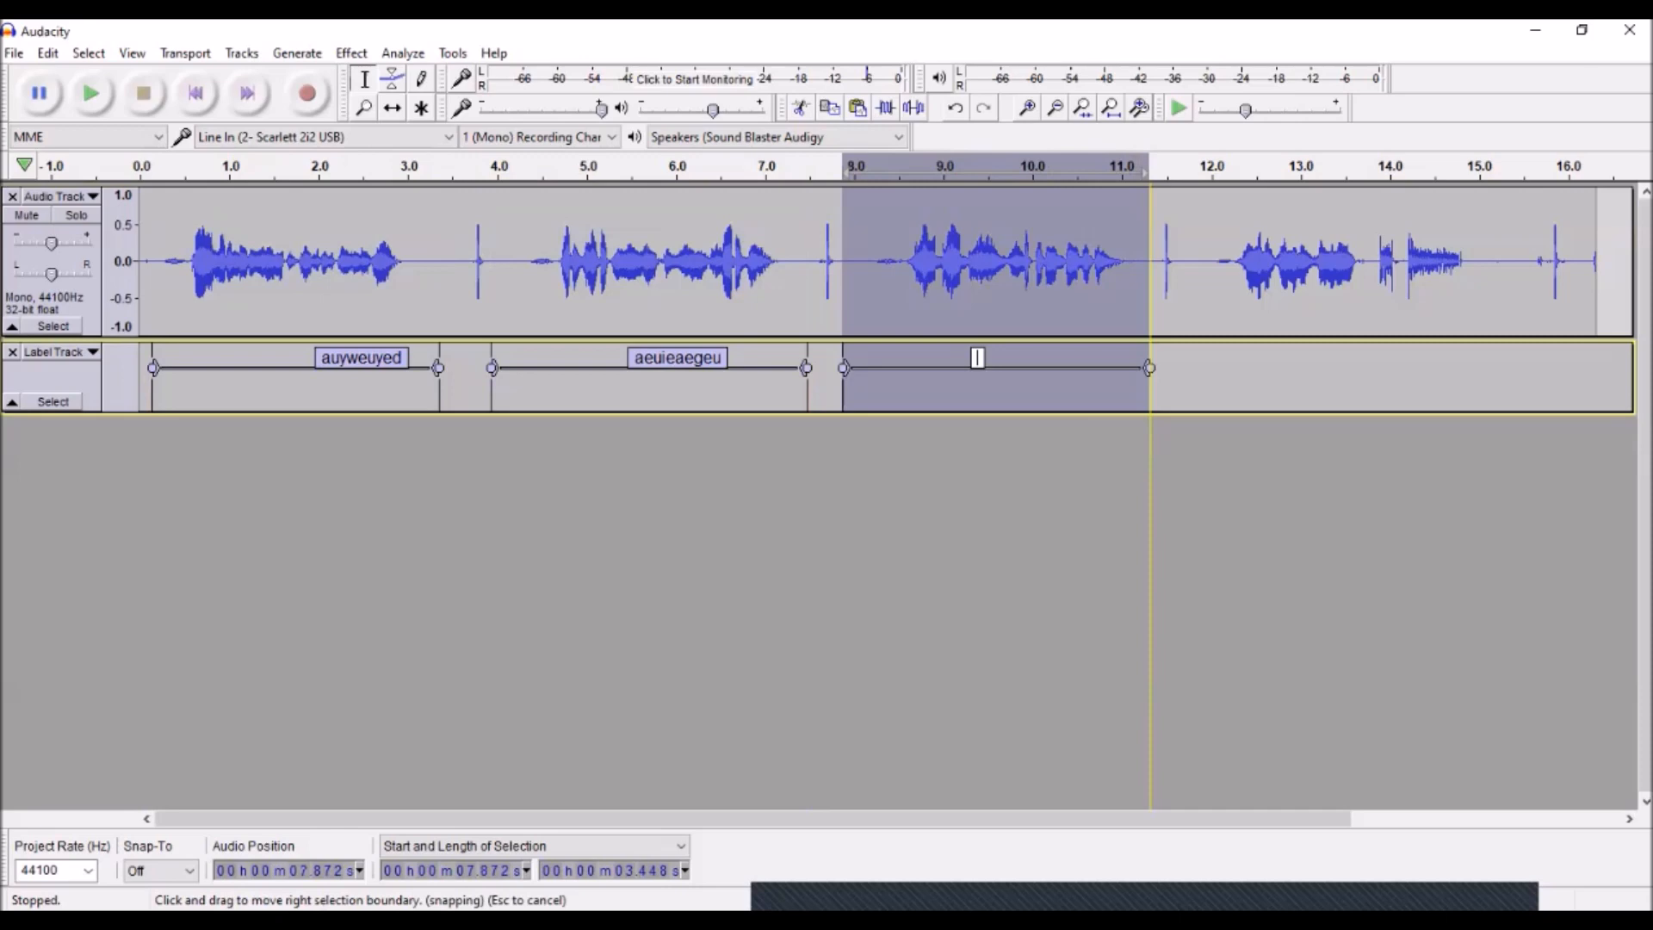
type("Slide3")
Label the fourth spoken section, starting at about 11.7 s and 3.6 s long, as "Slide4"
left_click_drag(1187, 258, 1508, 258)
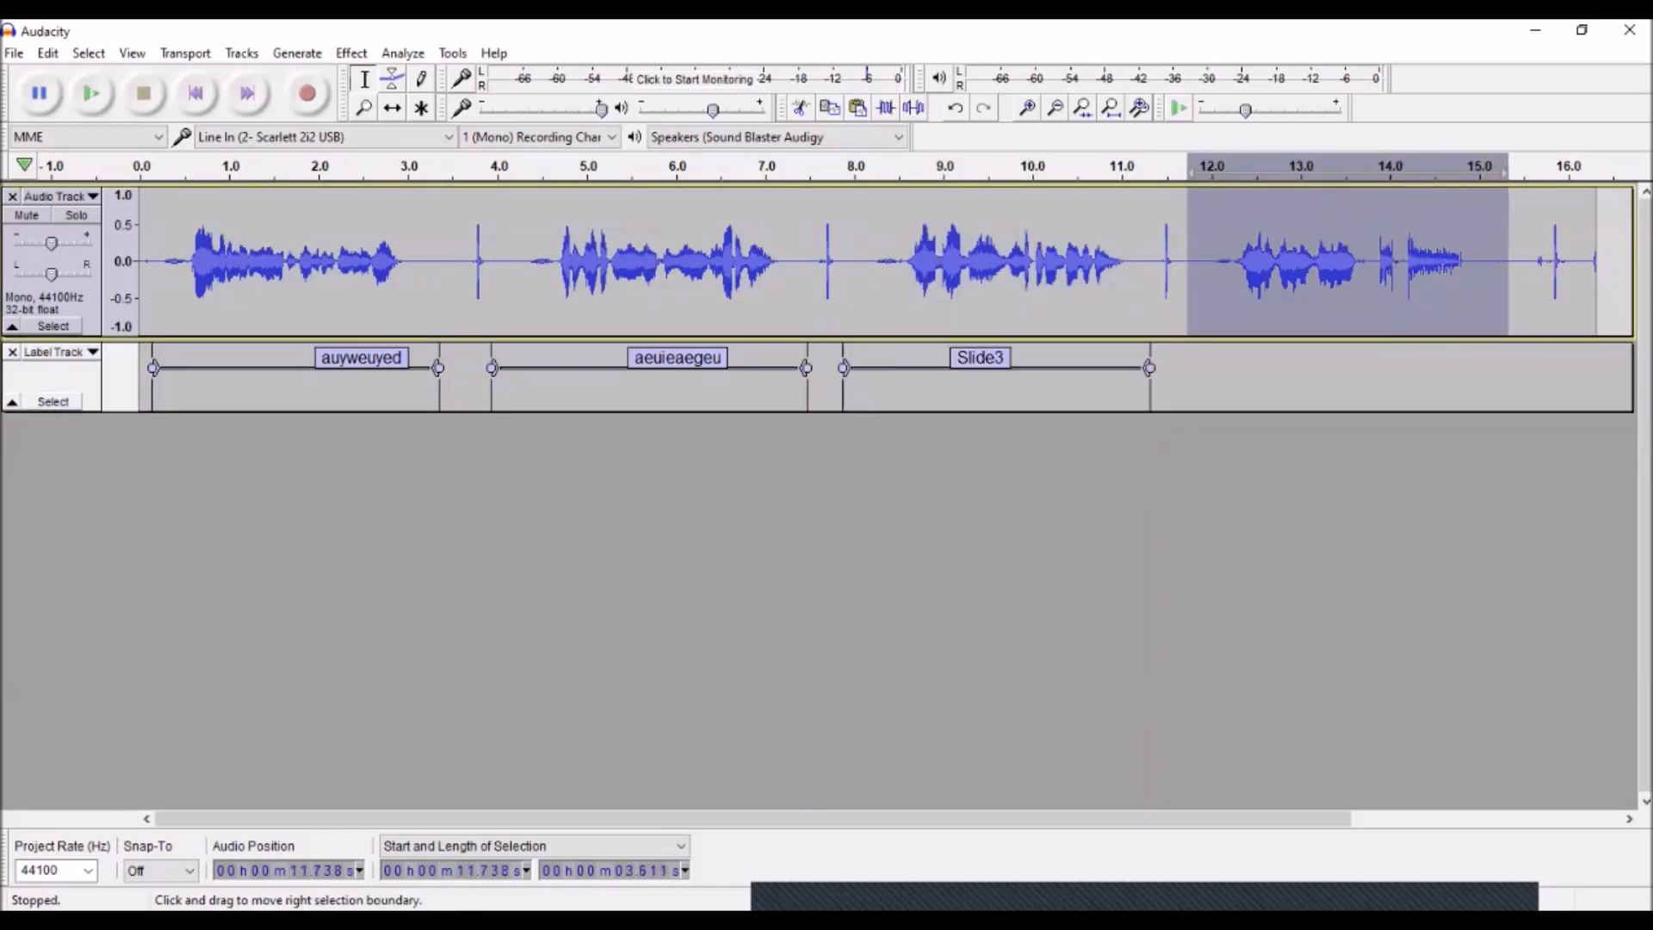
key("ctrl+b")
type("Sl")
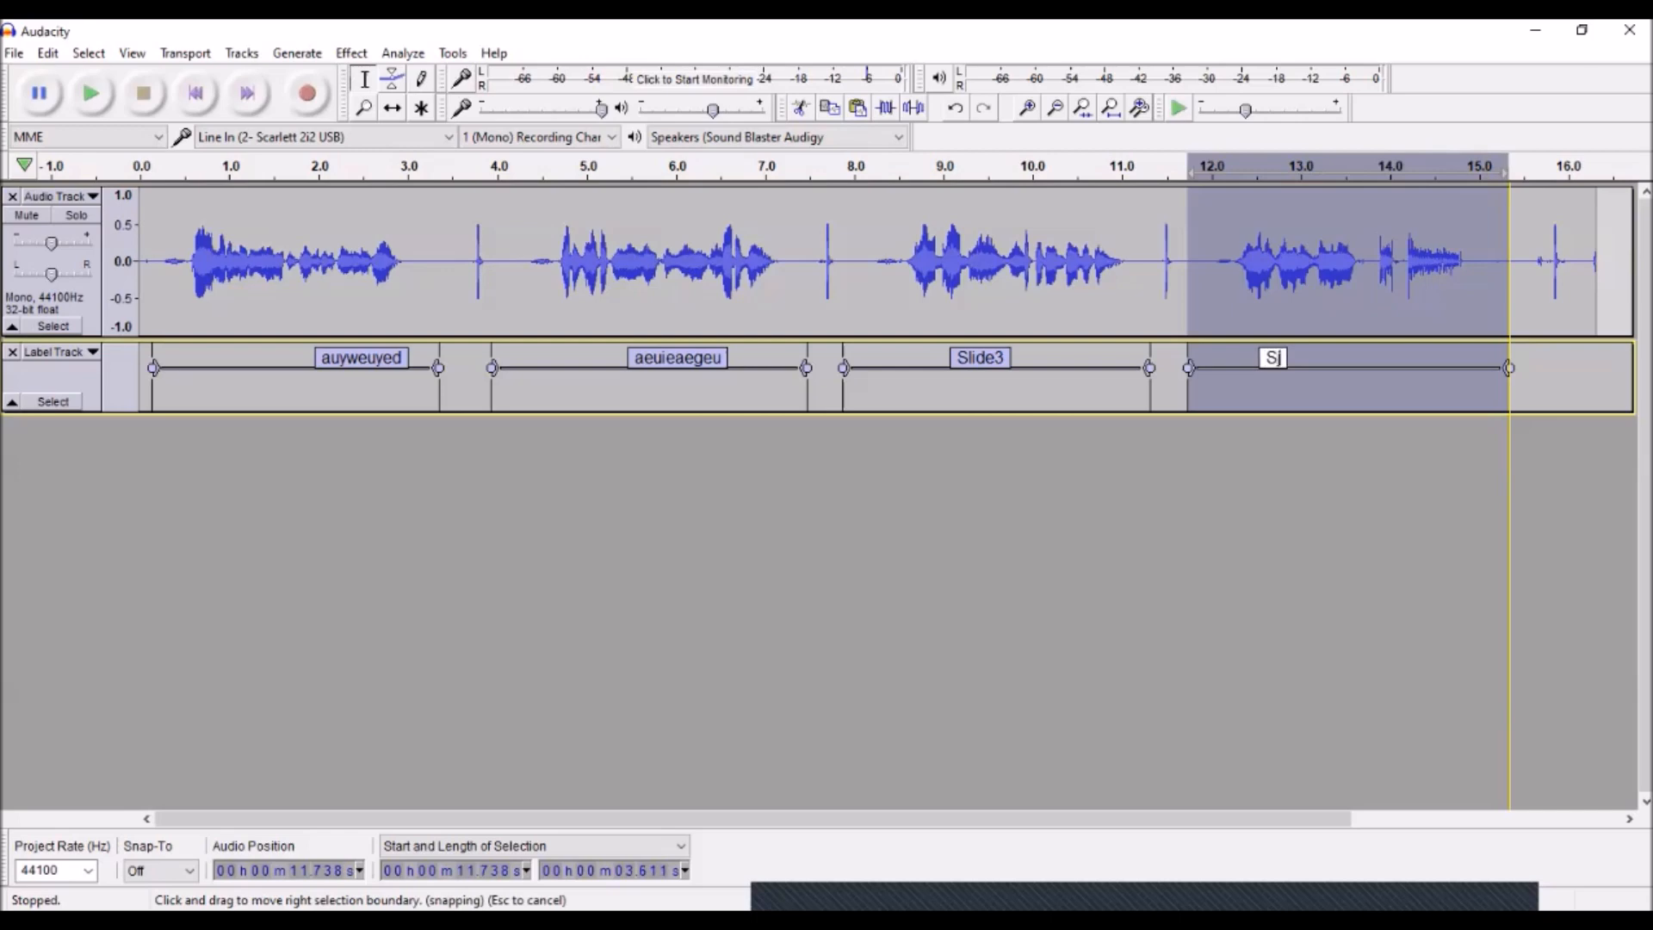
type("ide4")
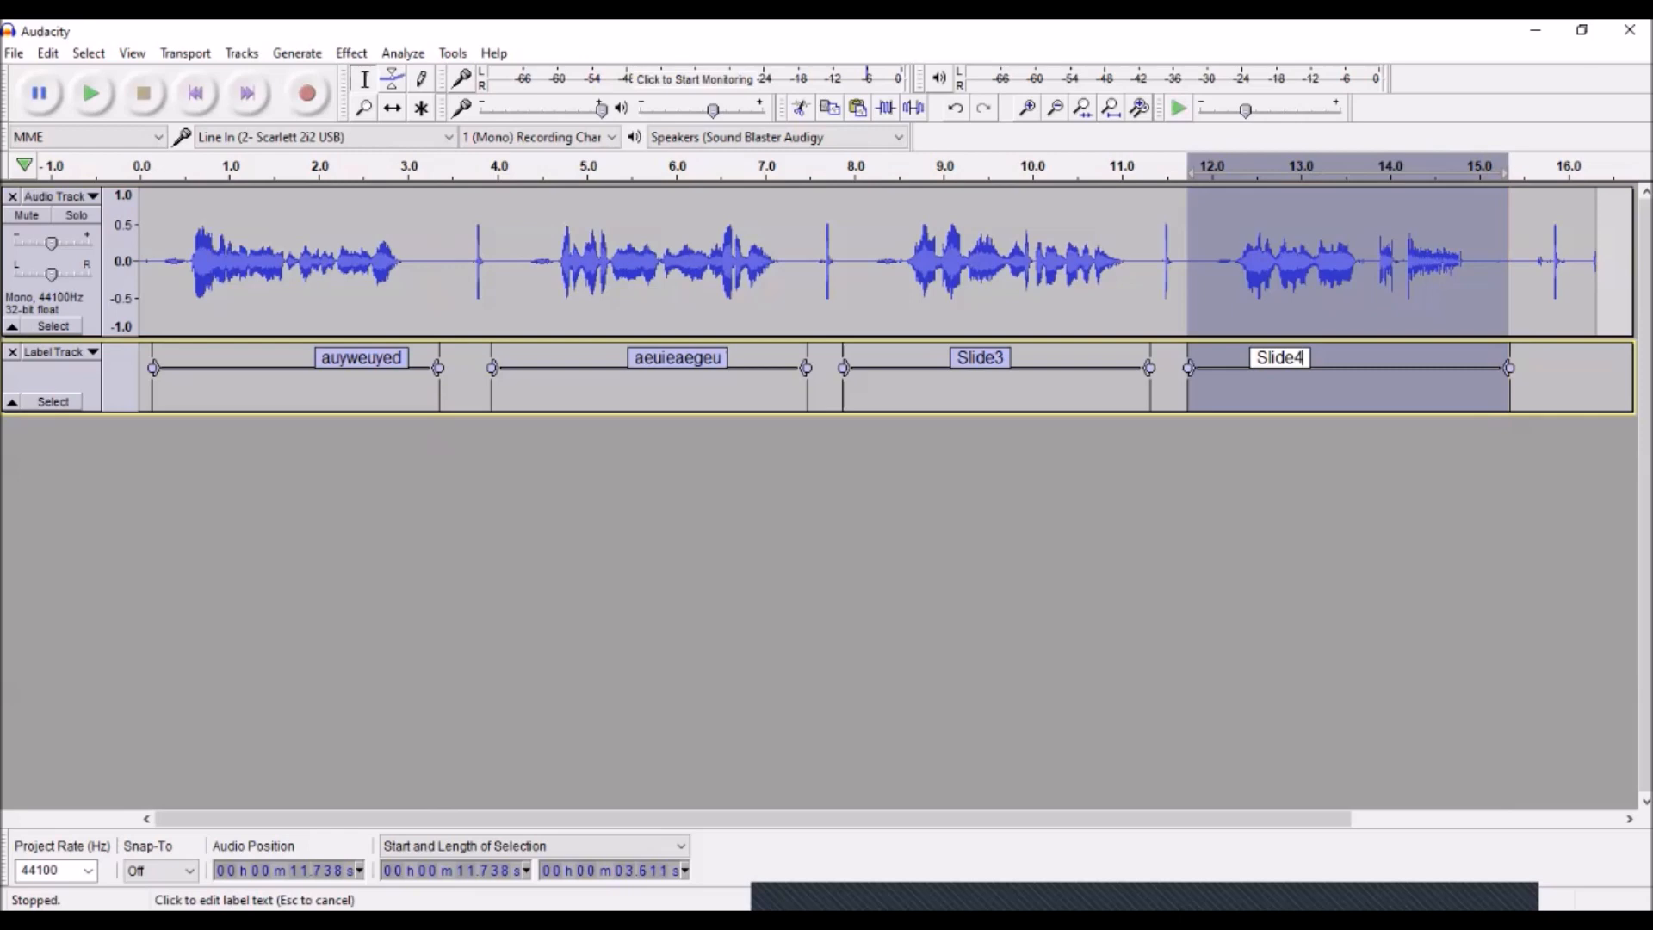
Select the word "Slide" in the Slide3 label and clear the text of the Slide4 label
left_click(982, 357)
right_click(1002, 370)
left_click(1051, 405)
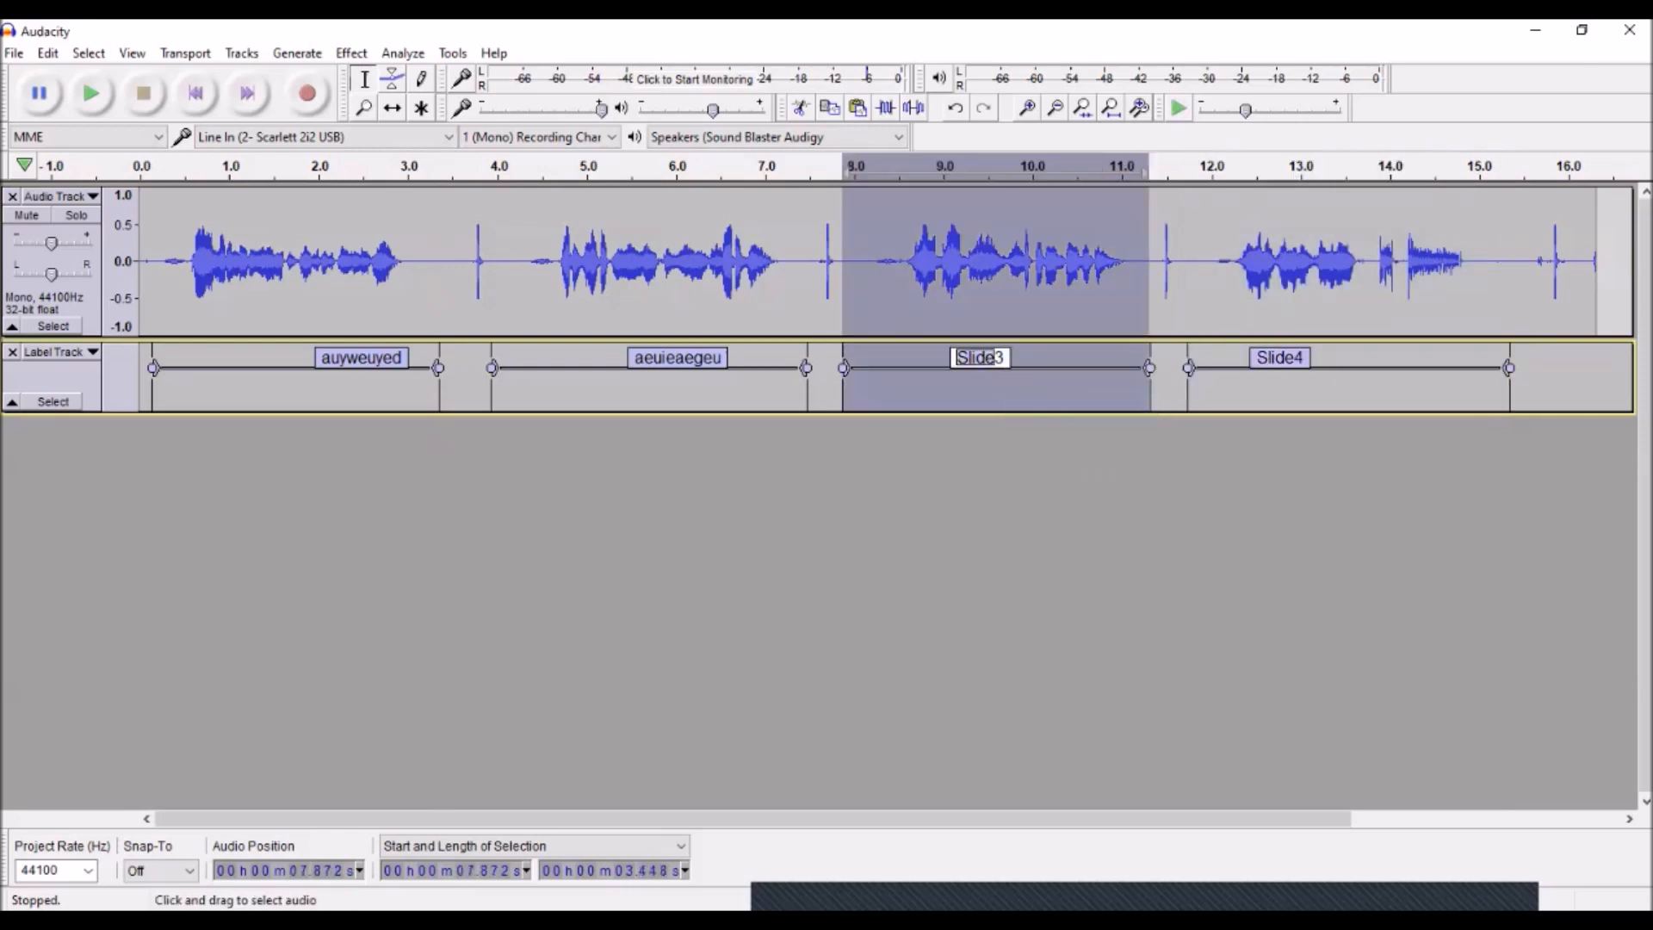
left_click(1280, 357)
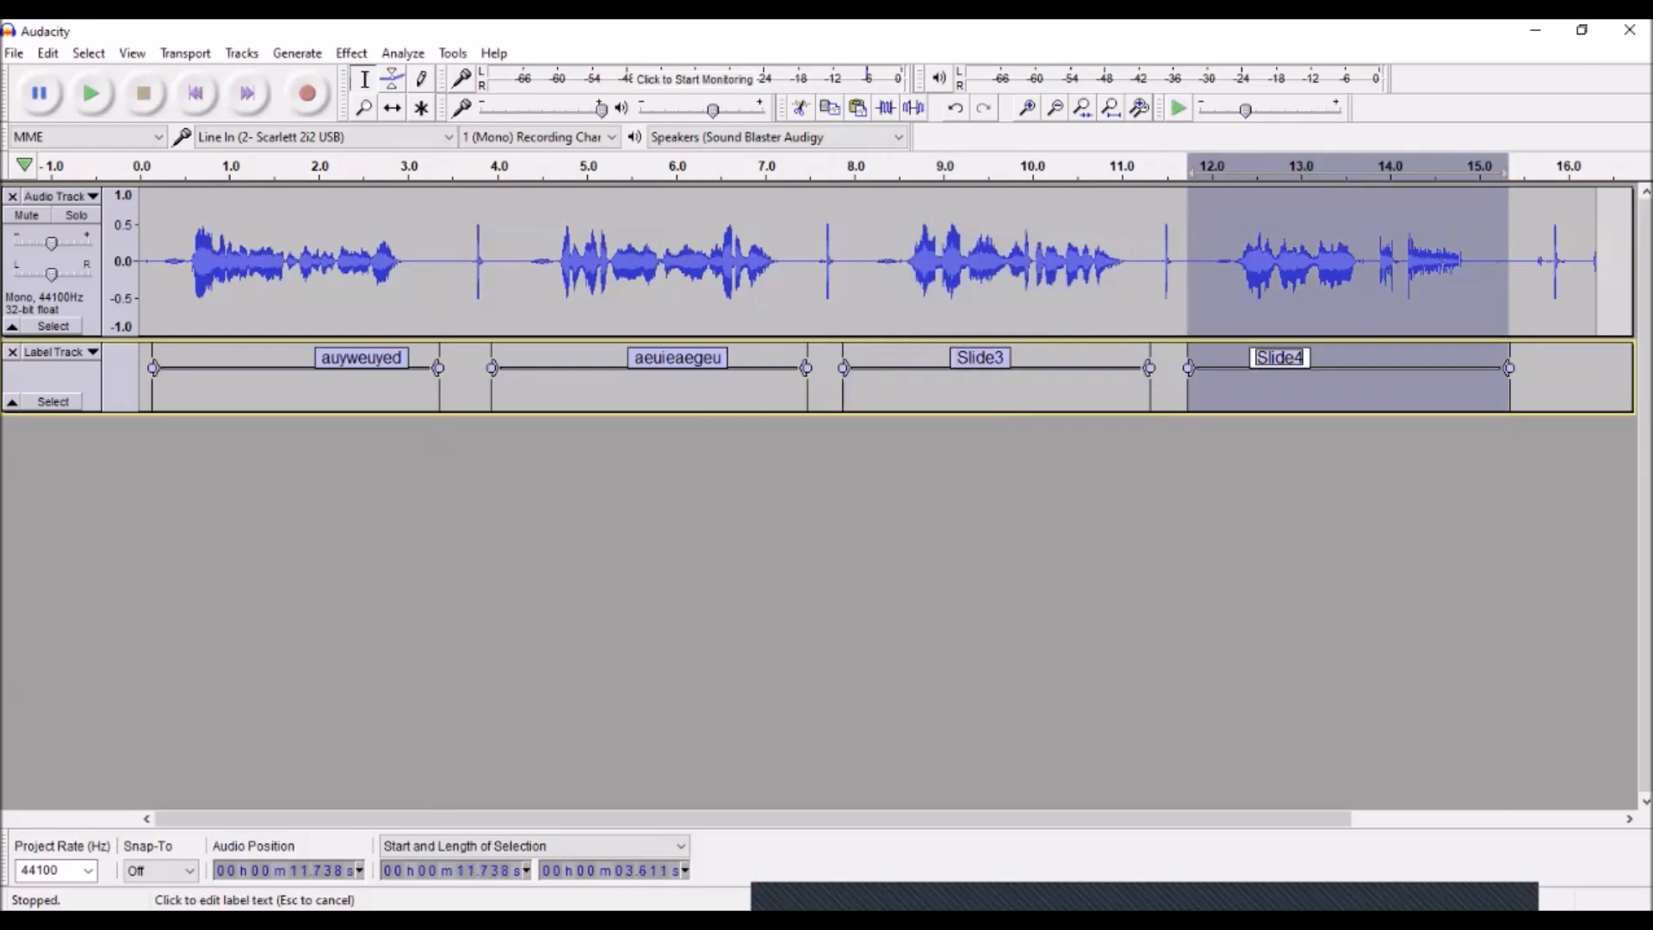
key("BackSpace")
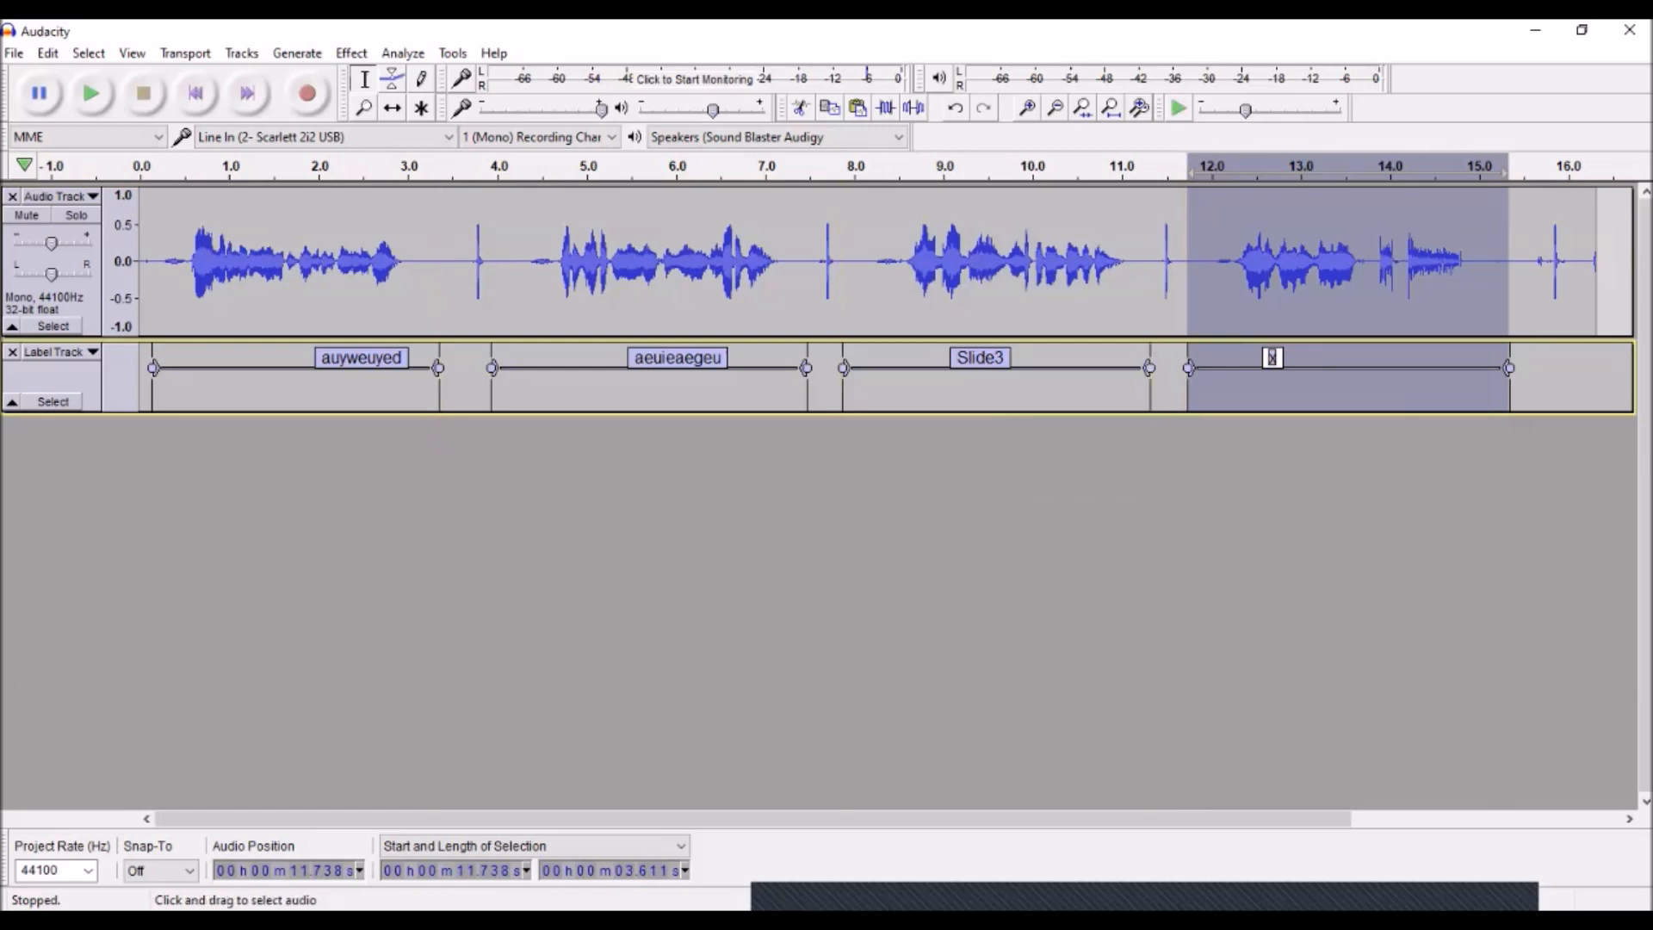
Open the Export Multiple settings for saving the labelled sections as separate audio files
left_click(13, 53)
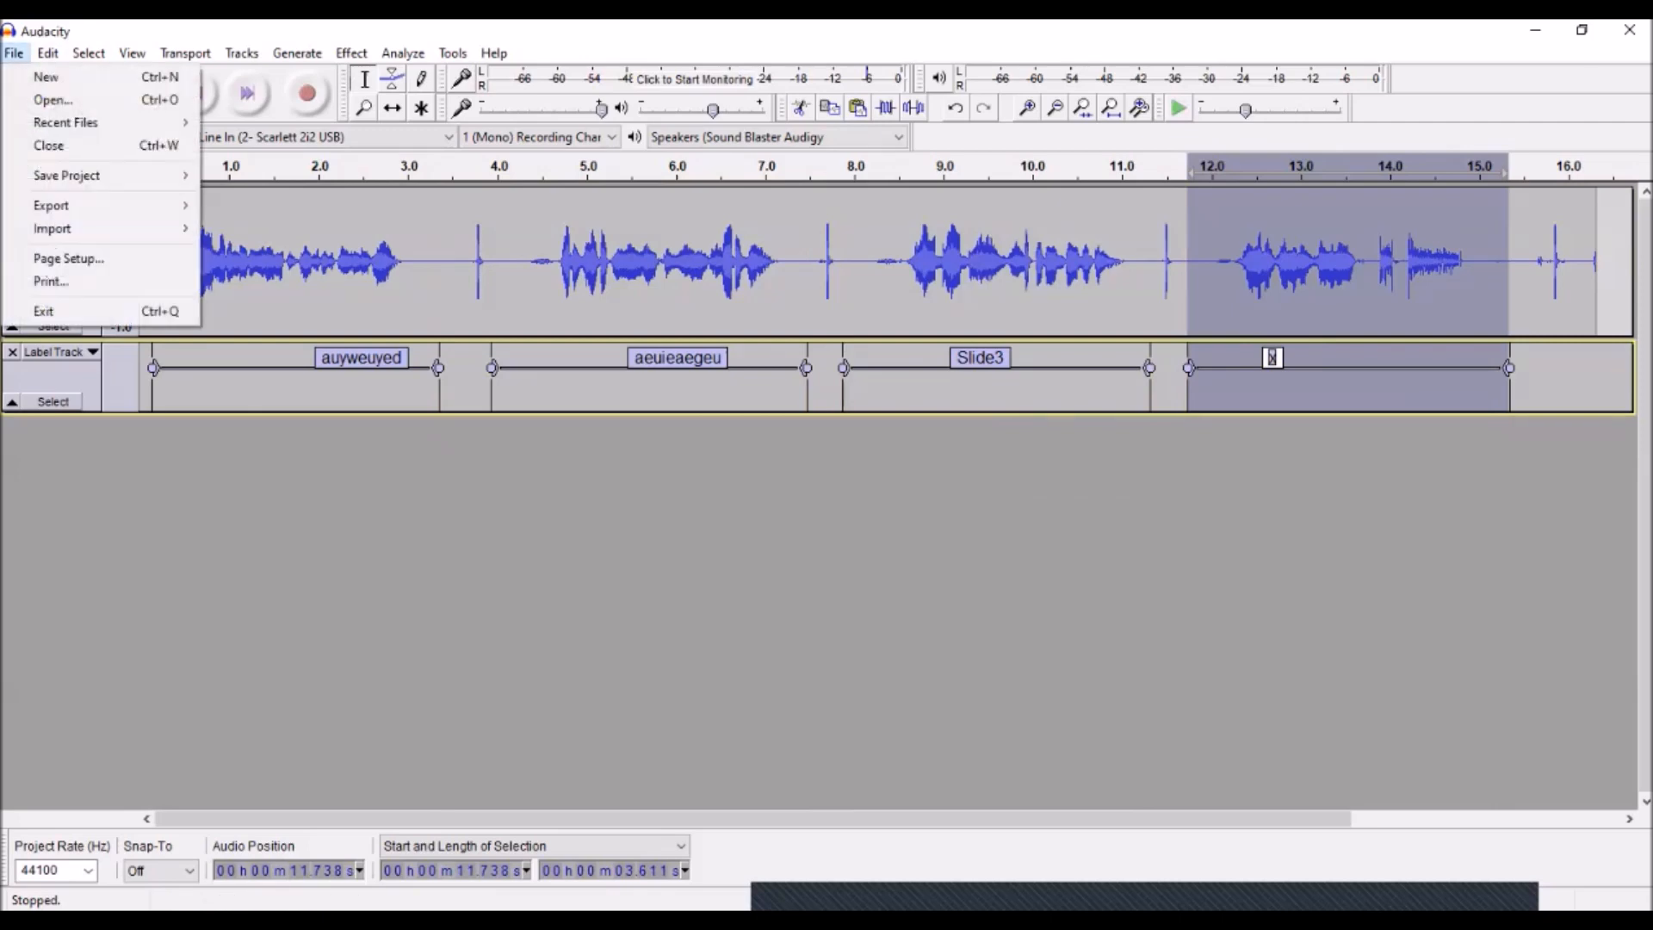
key("Down")
key("Down")
key("Right")
key("Down")
key("Down")
key("Down")
key("Down")
key("Down")
key("Down")
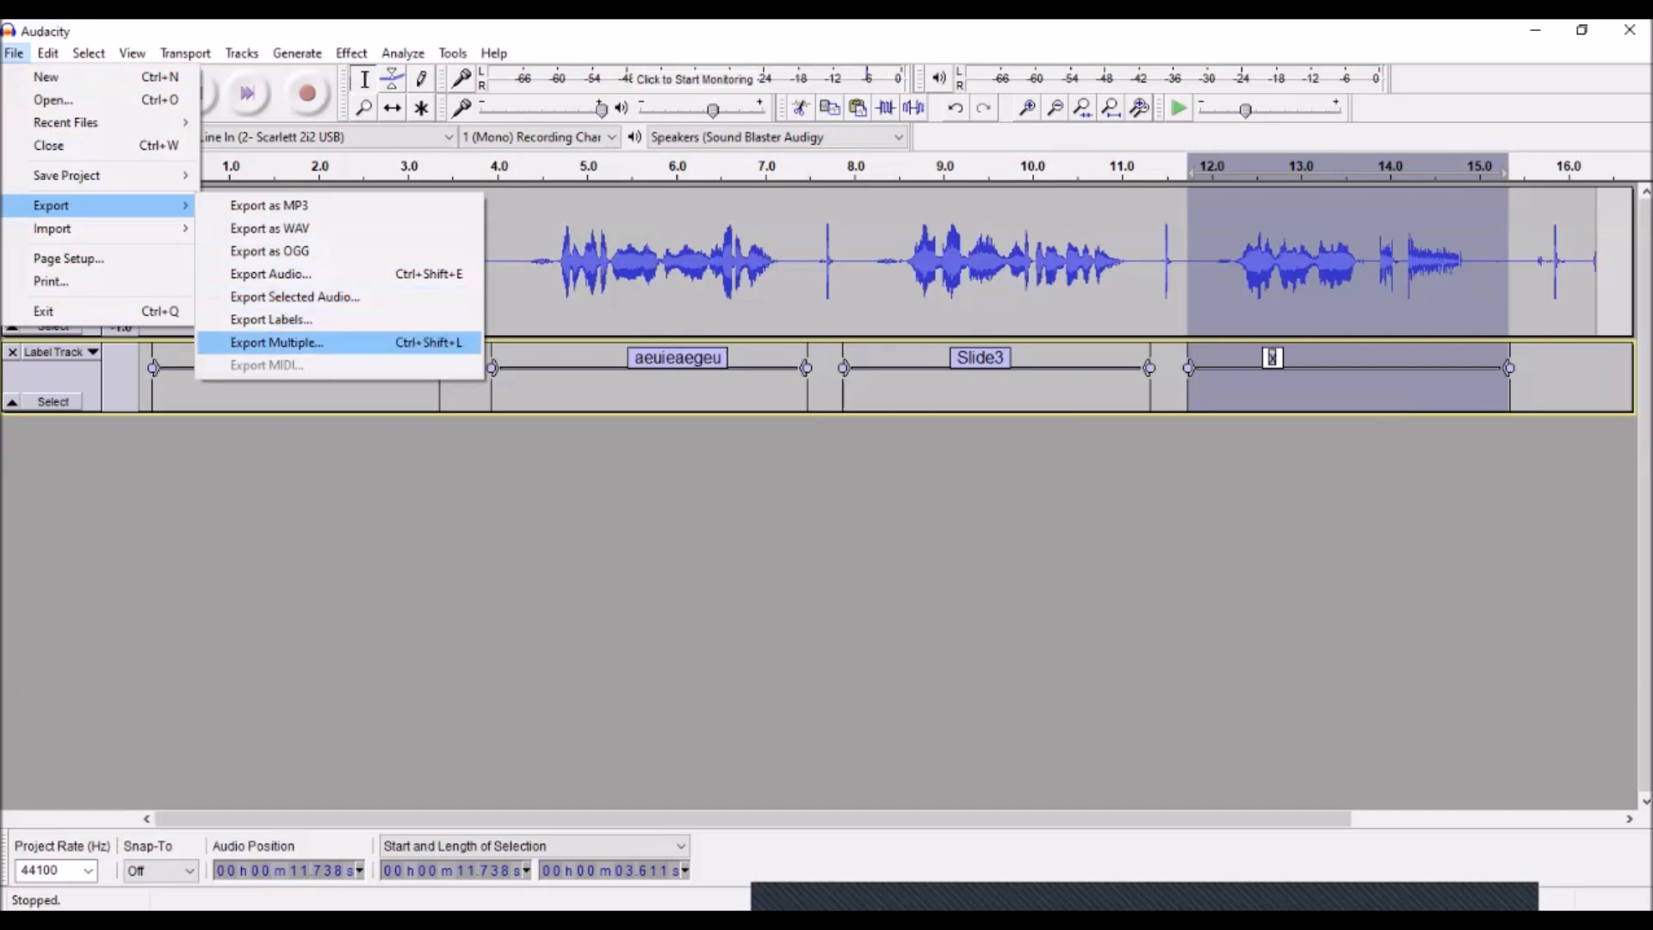
key("Return")
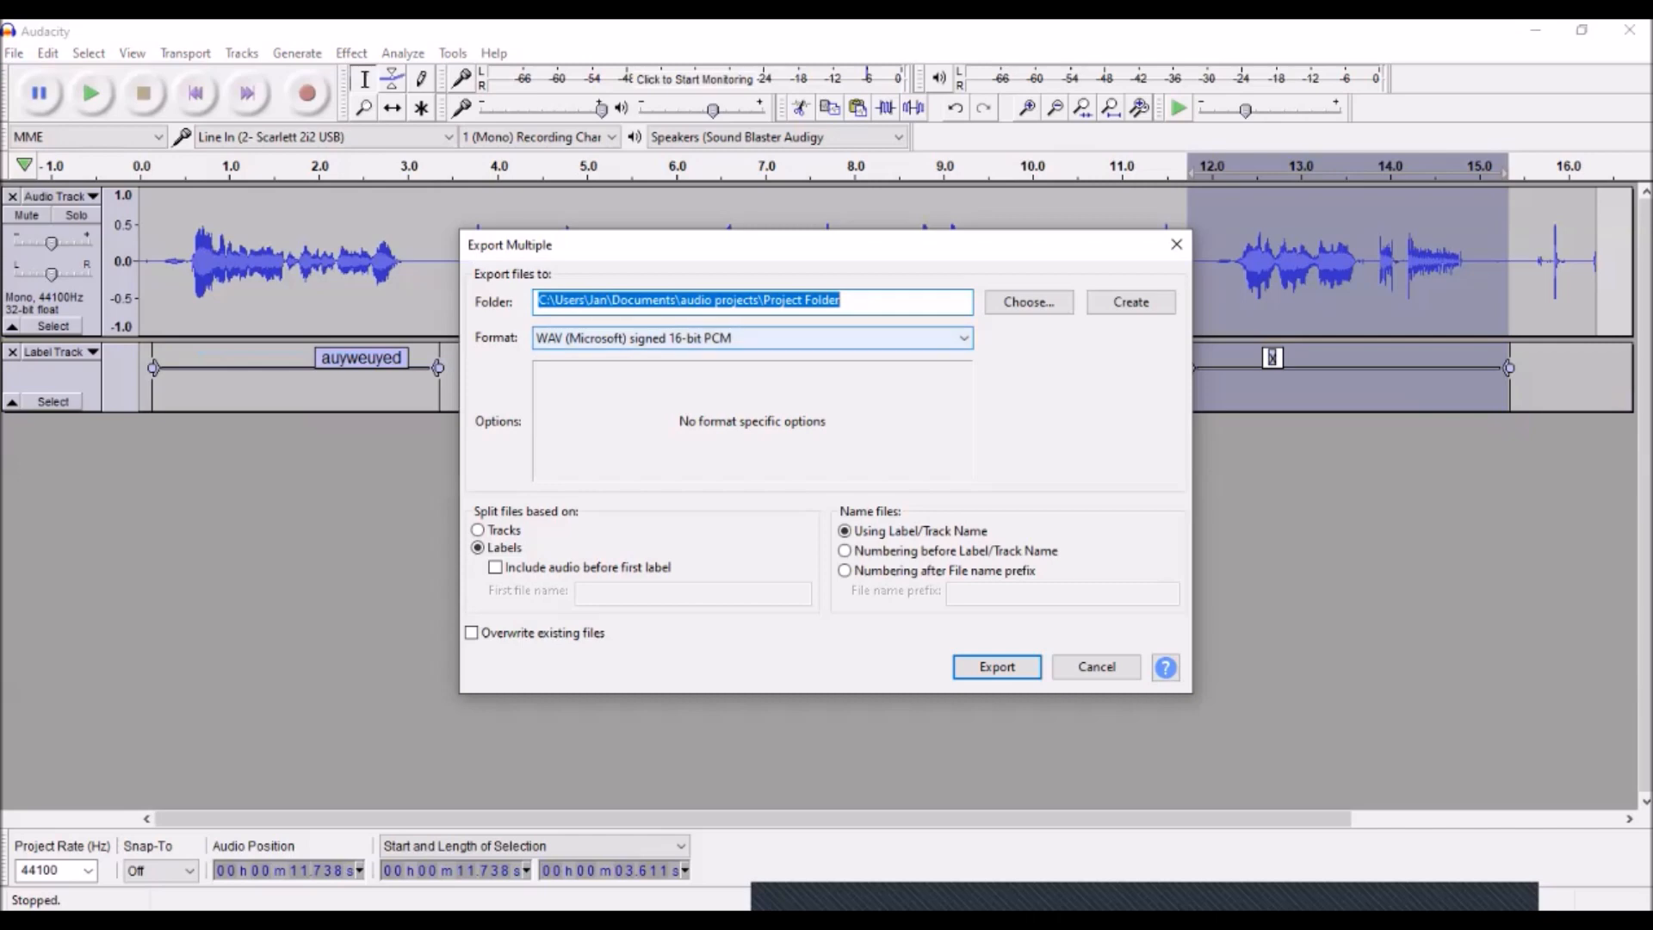
Keep WAV (Microsoft) signed 16-bit PCM as the format and start exporting the files split by labels
left_click(963, 337)
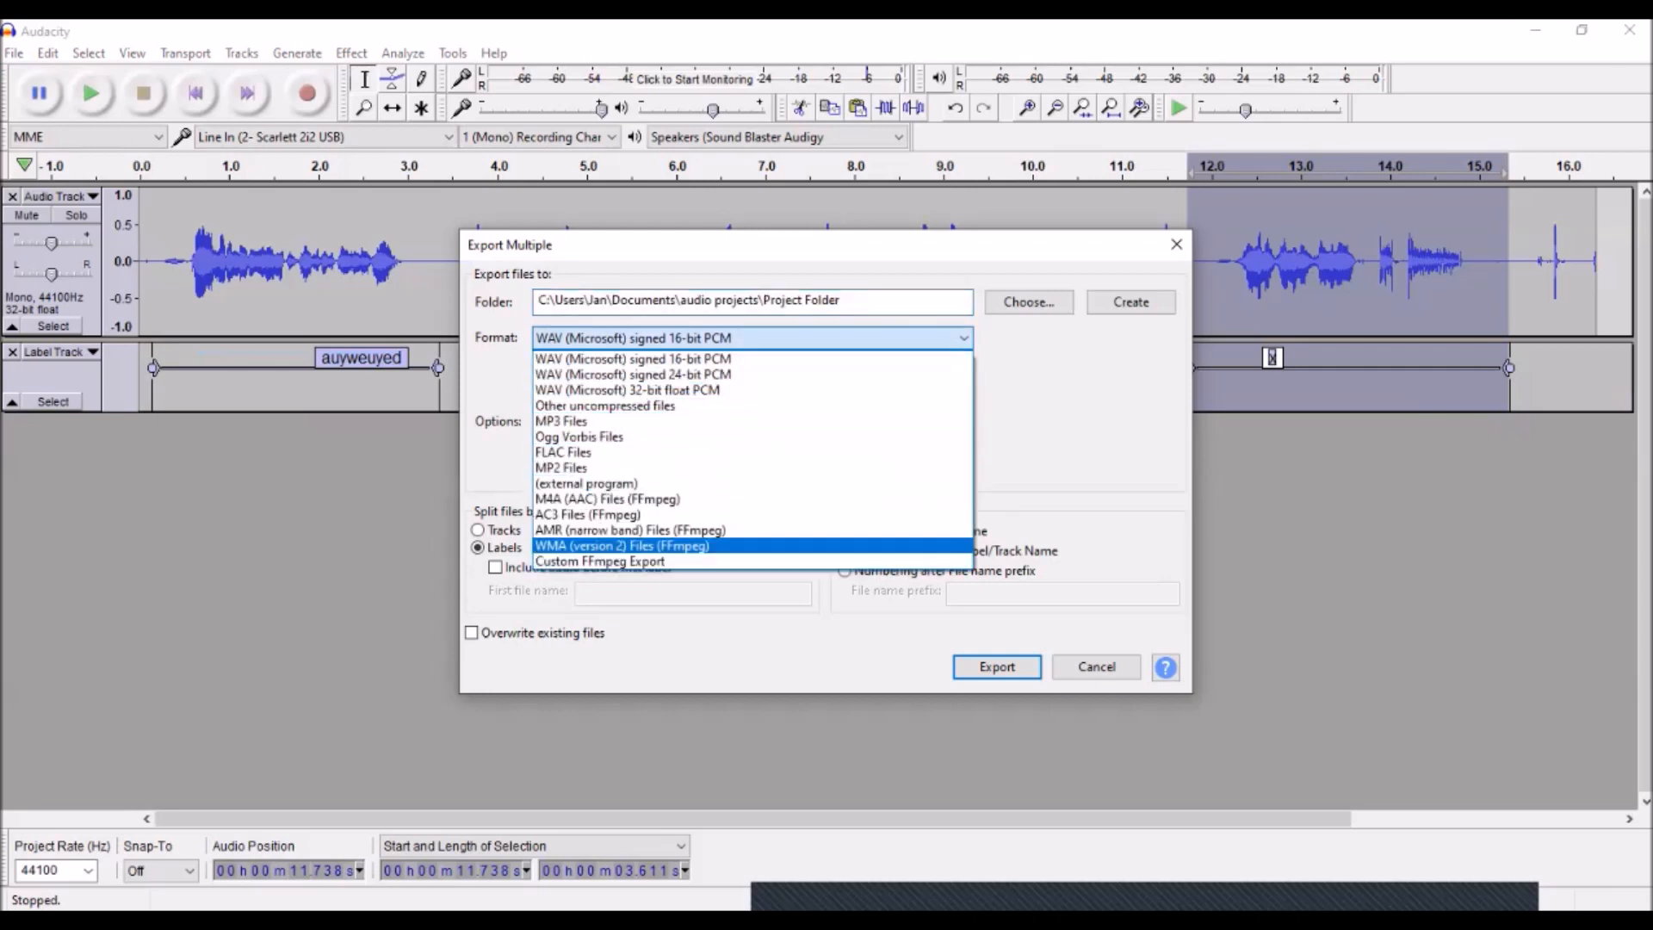
key("Return")
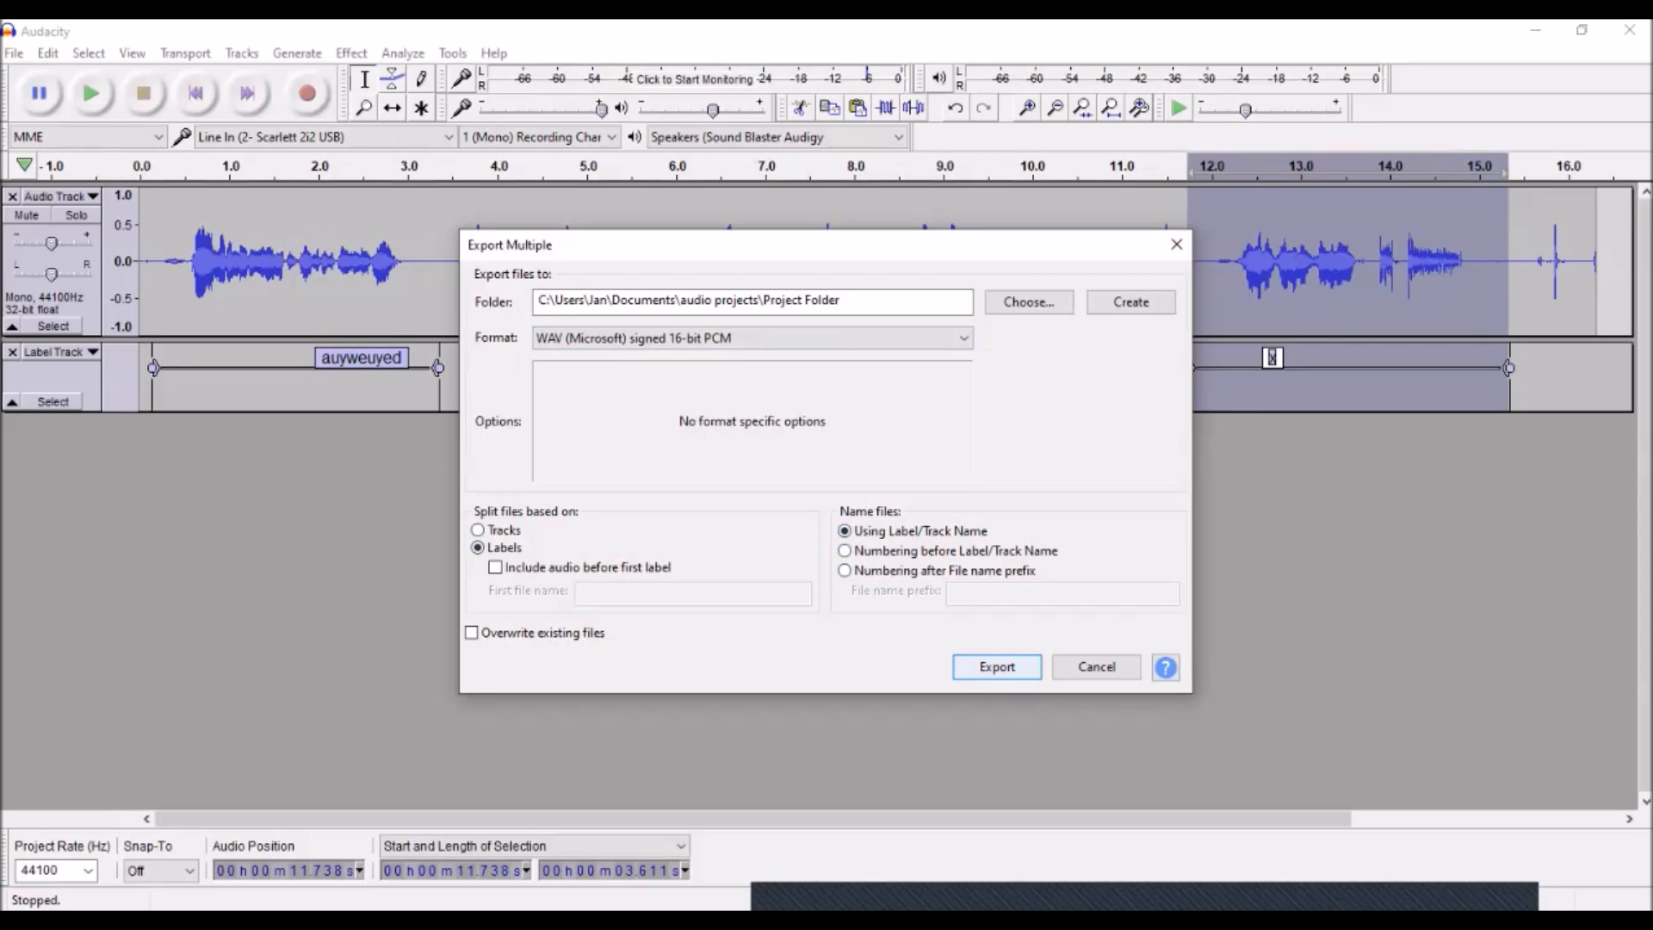
key("Return")
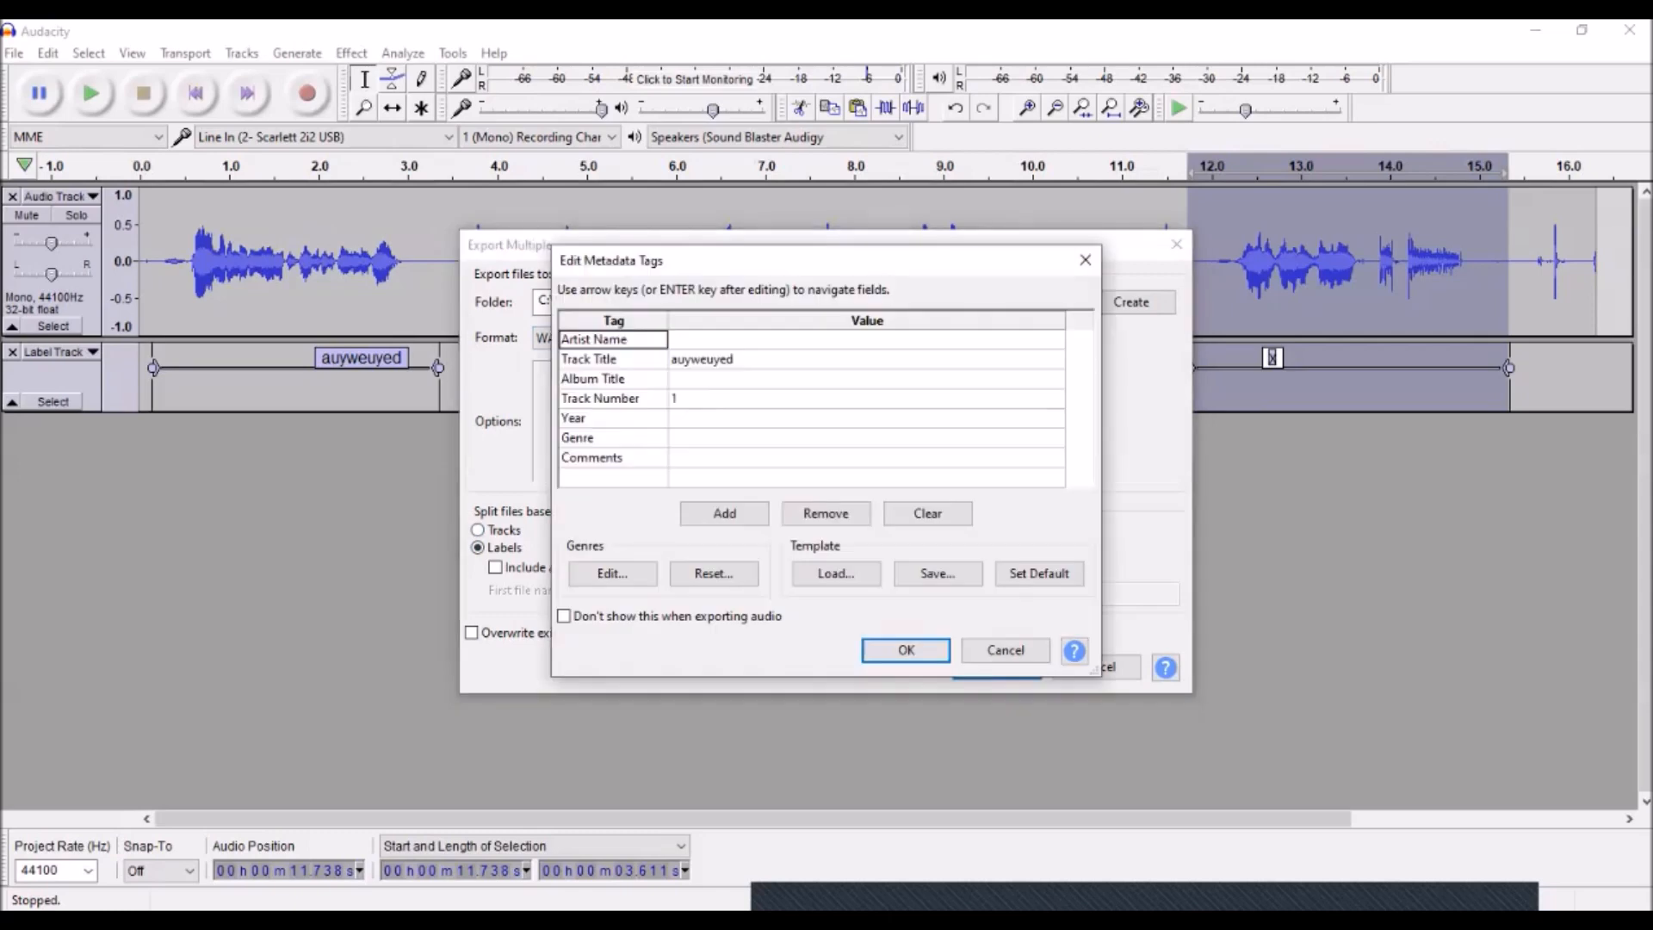
Accept the metadata tags without edits for each of the four labelled sections to complete the export
key("Tab")
key("Return")
key("Tab")
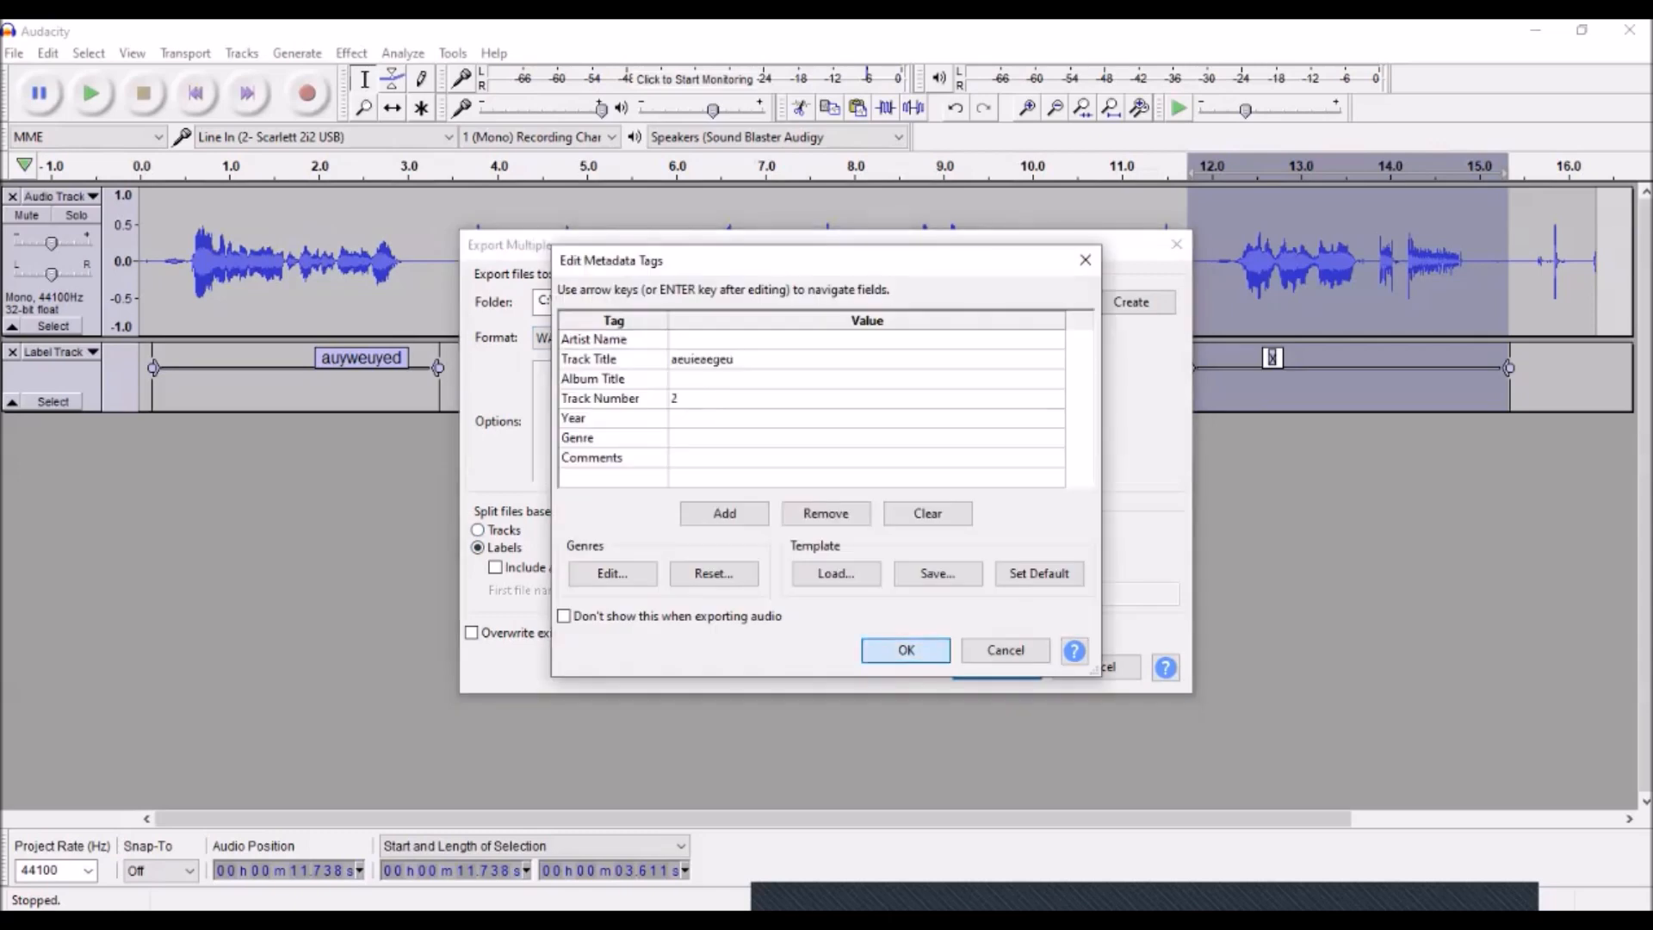
key("Return")
key("Tab")
key("Return")
key("Return")
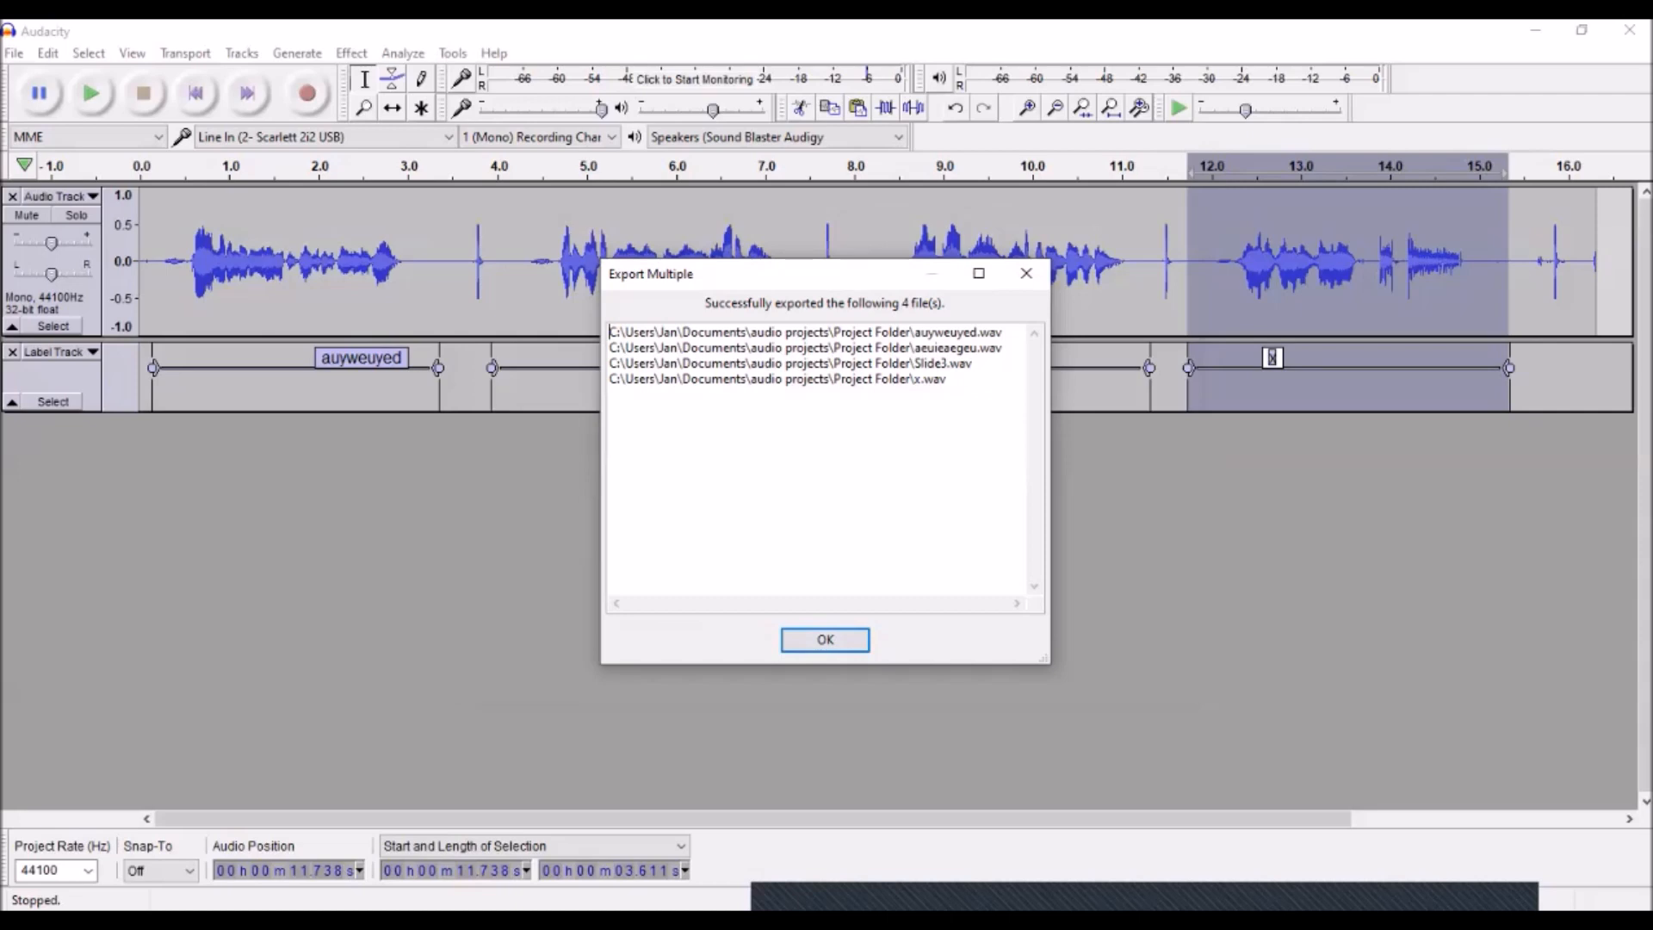
Check the Project Folder location in the exported file paths and close the export report
key("alt+Tab")
left_click_drag(833, 333, 906, 332)
key("Return")
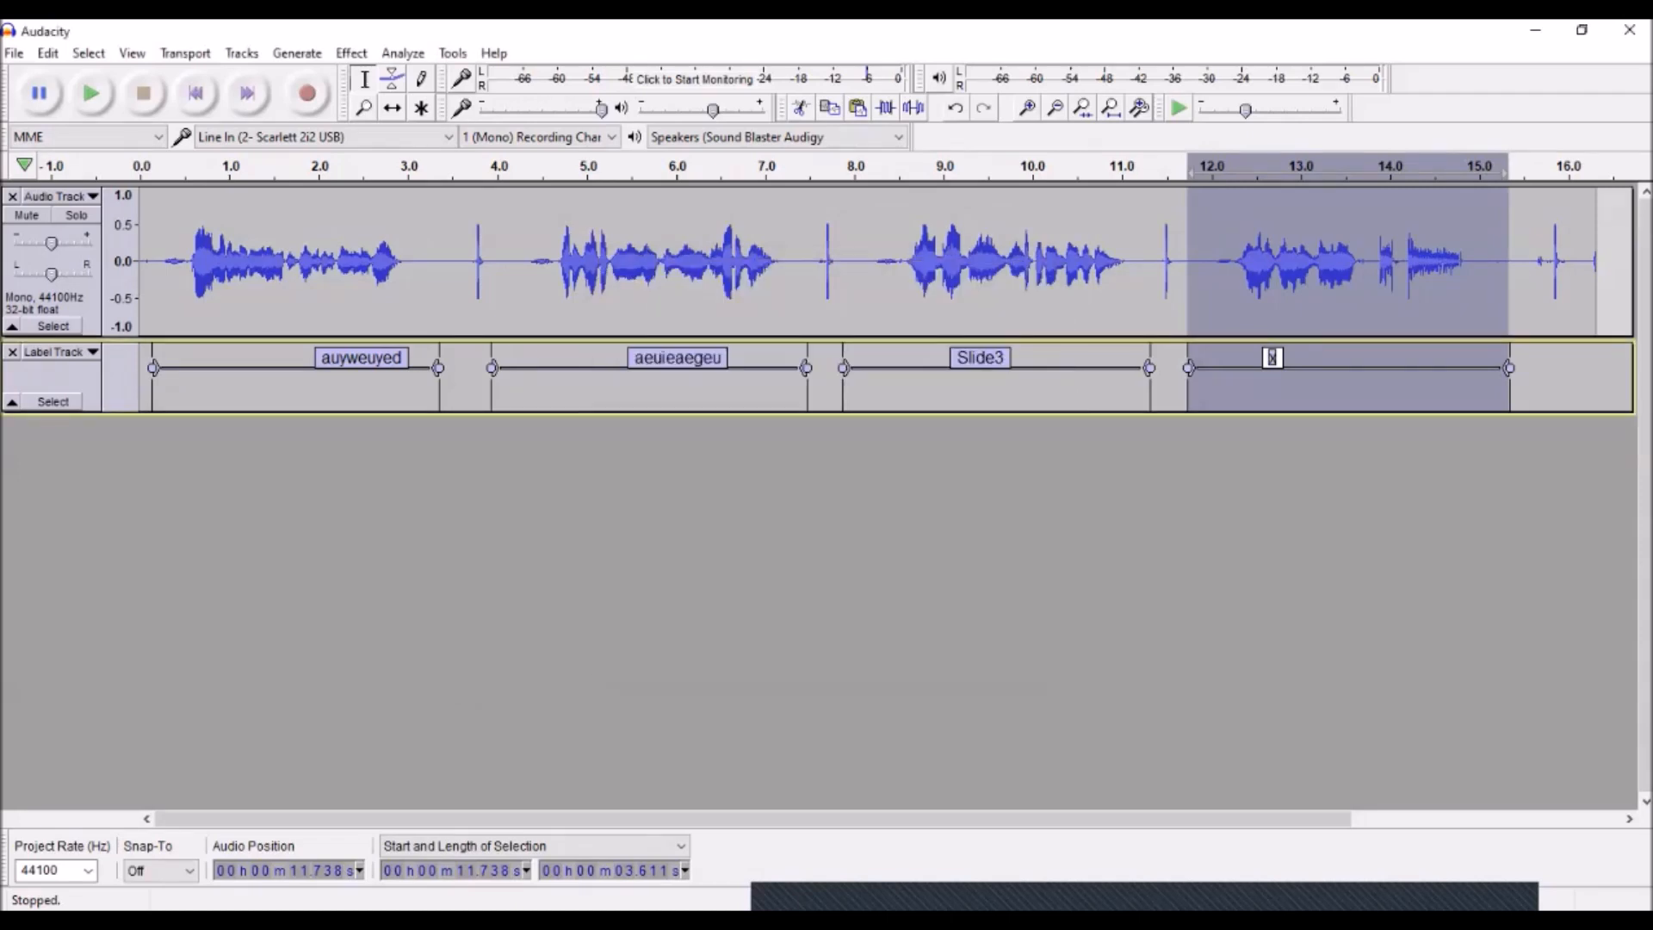